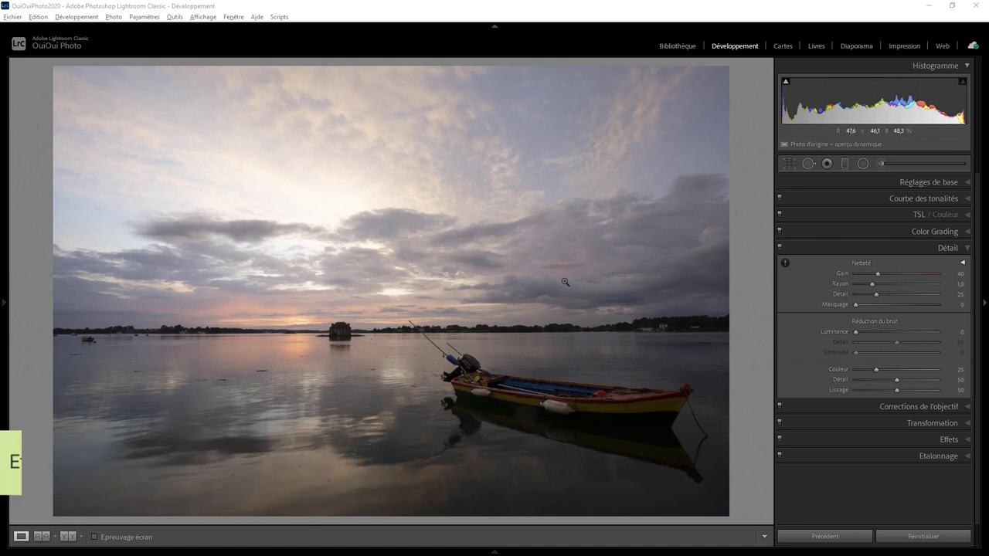
In the Basic panel, try adding Clarity, then reset it back to 0.
{"action": "left_click", "coordinate": [968, 184]}
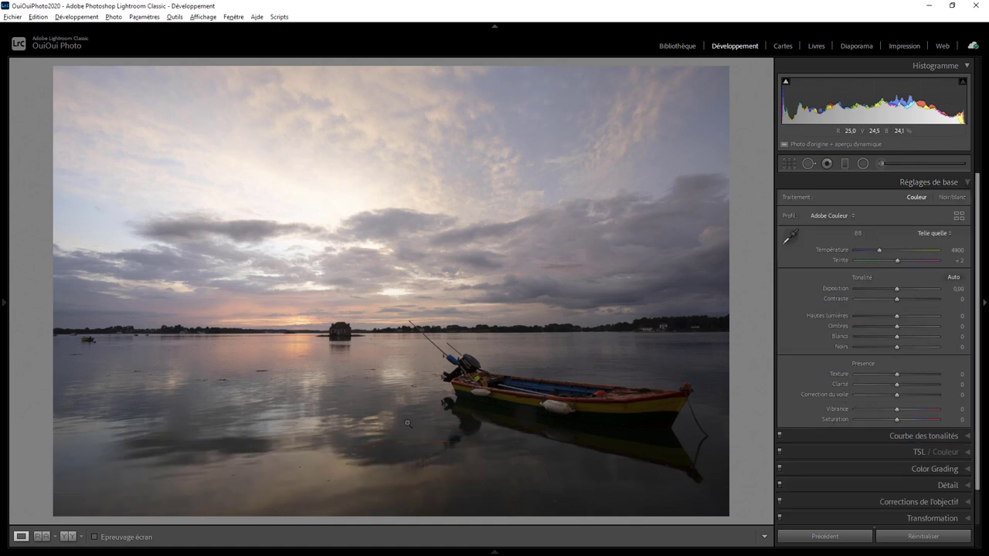
{"action": "mouse_move", "coordinate": [899, 384]}
{"action": "left_mouse_down"}
{"action": "mouse_move", "coordinate": [915, 385]}
{"action": "mouse_move", "coordinate": [907, 391]}
{"action": "left_mouse_up"}
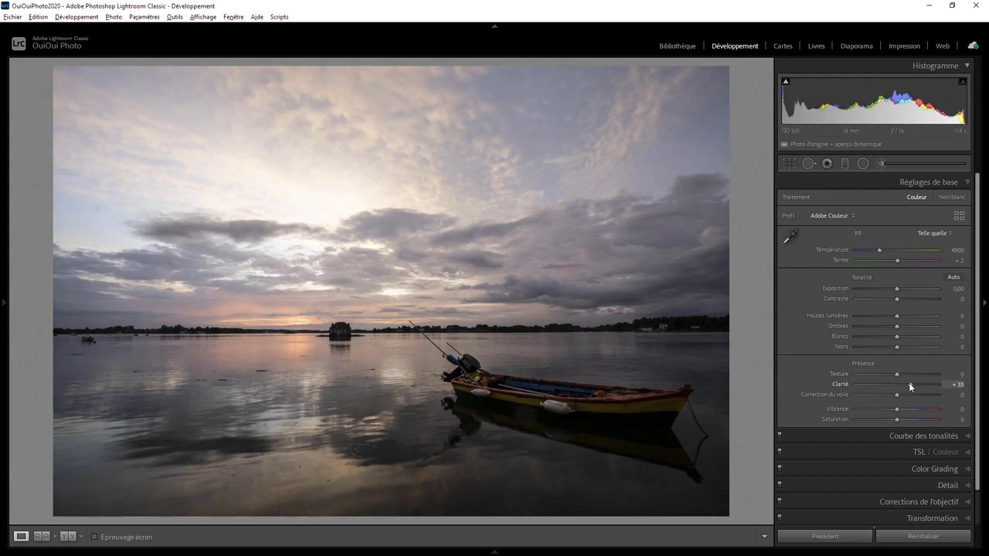
{"action": "left_click_drag", "start_coordinate": [909, 385], "coordinate": [908, 387]}
{"action": "double_click", "coordinate": [910, 383]}
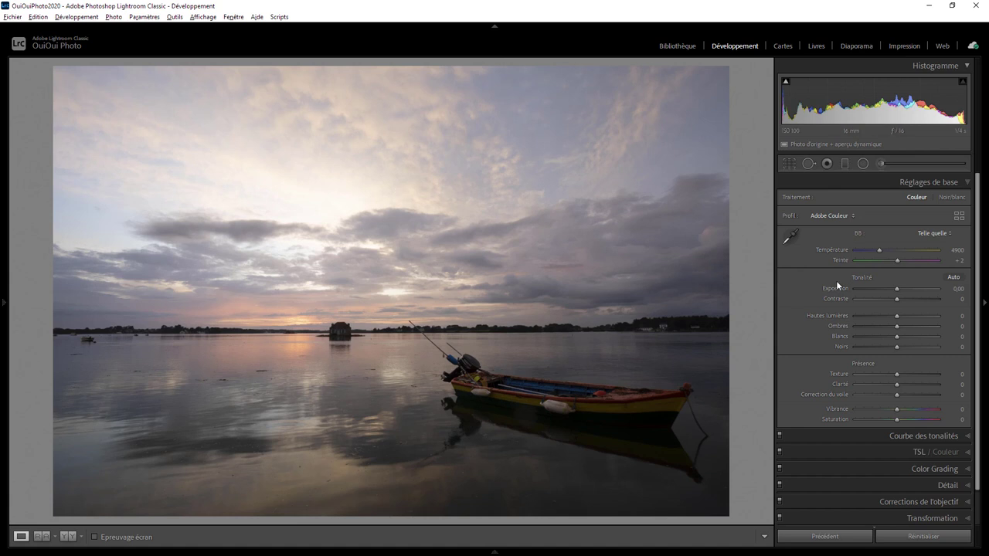
Set Exposure to +0,44, Highlights to −65 and Vibrance to +23.
{"action": "left_click_drag", "start_coordinate": [898, 286], "coordinate": [902, 286]}
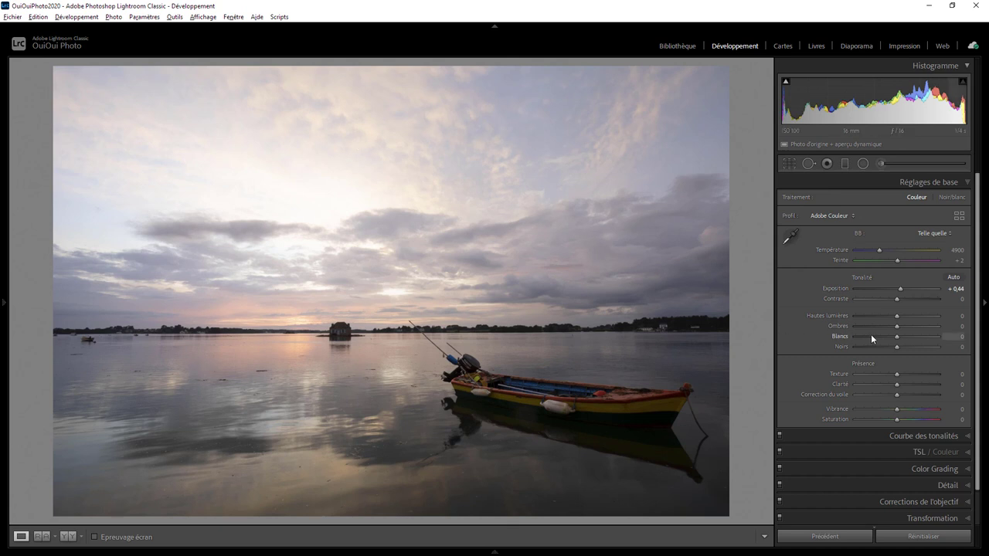
{"action": "left_click_drag", "start_coordinate": [896, 315], "coordinate": [869, 319]}
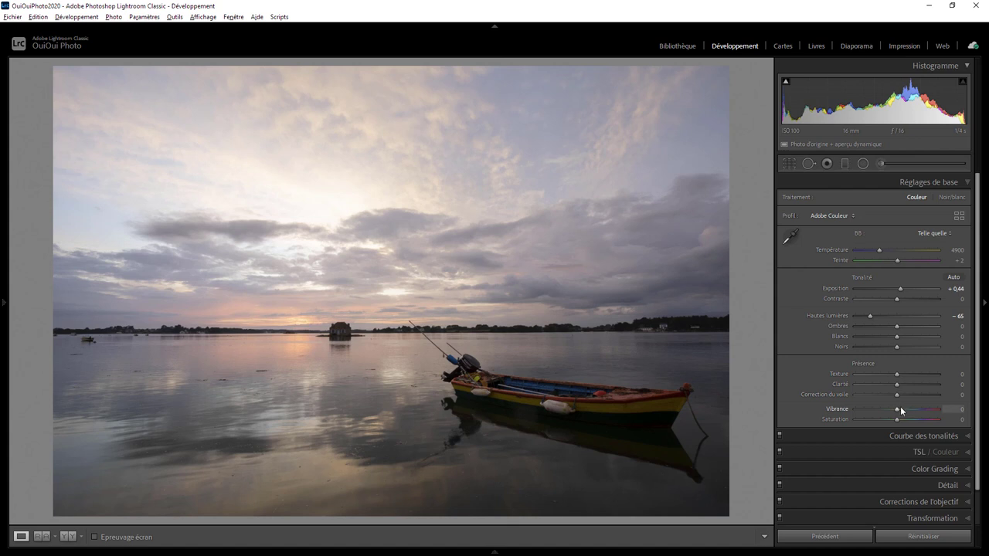
{"action": "left_click_drag", "start_coordinate": [897, 409], "coordinate": [906, 409]}
In HSL, set Orange saturation +25 and Yellow luminance +24, leaving Red luminance at 0.
{"action": "left_click", "coordinate": [968, 455]}
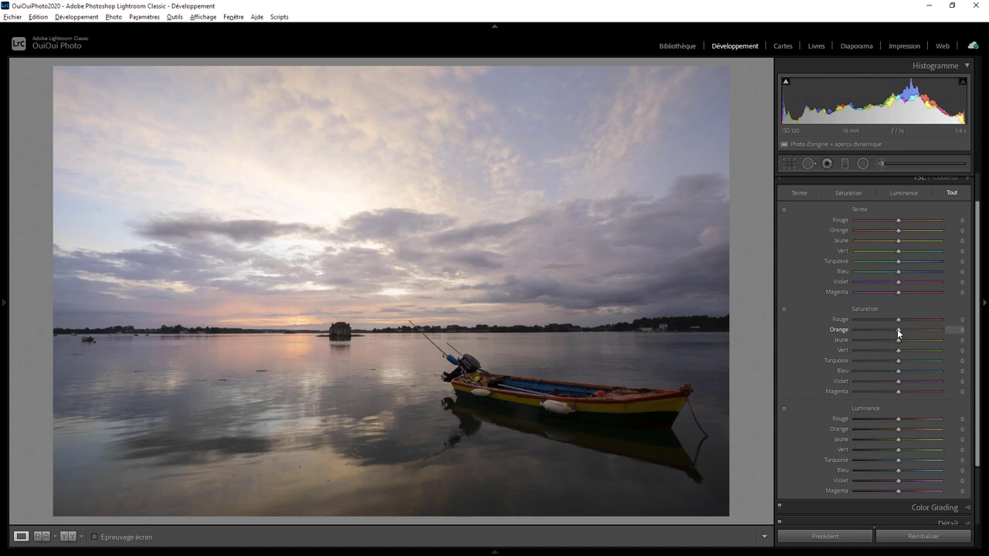
{"action": "mouse_move", "coordinate": [899, 330]}
{"action": "left_mouse_down"}
{"action": "mouse_move", "coordinate": [945, 341]}
{"action": "mouse_move", "coordinate": [894, 334]}
{"action": "mouse_move", "coordinate": [908, 335]}
{"action": "left_mouse_up"}
{"action": "mouse_move", "coordinate": [899, 429]}
{"action": "left_mouse_down"}
{"action": "mouse_move", "coordinate": [931, 429]}
{"action": "mouse_move", "coordinate": [874, 419]}
{"action": "mouse_move", "coordinate": [918, 418]}
{"action": "mouse_move", "coordinate": [903, 418]}
{"action": "left_mouse_up"}
{"action": "double_click", "coordinate": [903, 418]}
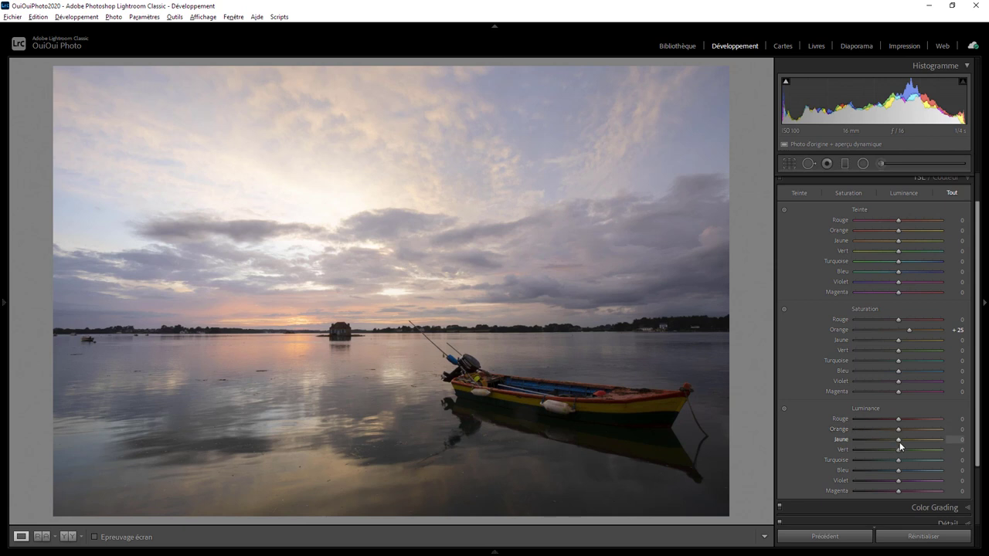
{"action": "mouse_move", "coordinate": [898, 439]}
{"action": "left_mouse_down"}
{"action": "mouse_move", "coordinate": [924, 437]}
{"action": "mouse_move", "coordinate": [911, 441]}
{"action": "left_mouse_up"}
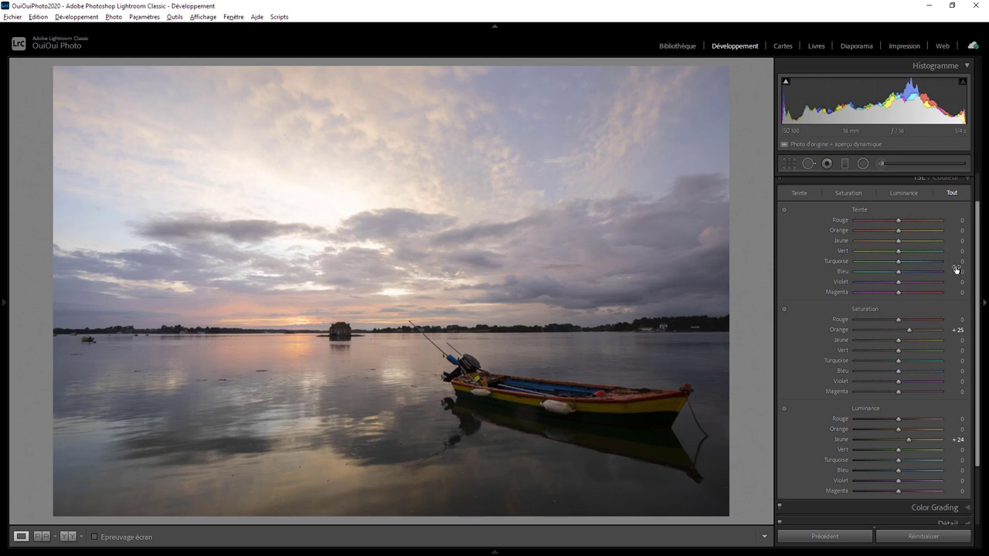
Color-grade highlights warm (hue 45, sat 23) and shadows blue (hue 227, sat 23).
{"action": "left_click", "coordinate": [934, 507]}
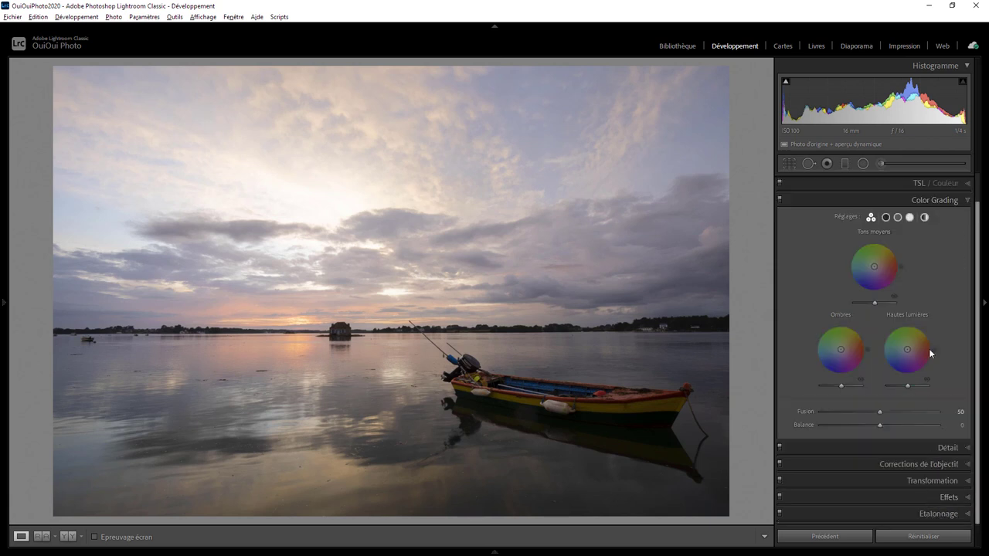
{"action": "left_click", "coordinate": [909, 219]}
{"action": "left_click_drag", "start_coordinate": [876, 300], "coordinate": [881, 288]}
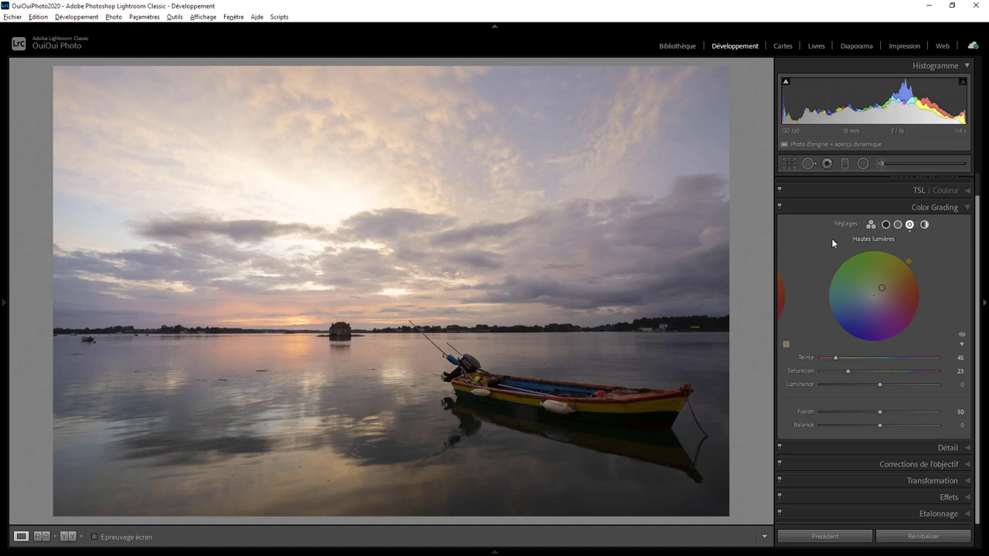
{"action": "left_click", "coordinate": [886, 225]}
{"action": "left_click_drag", "start_coordinate": [873, 299], "coordinate": [866, 303]}
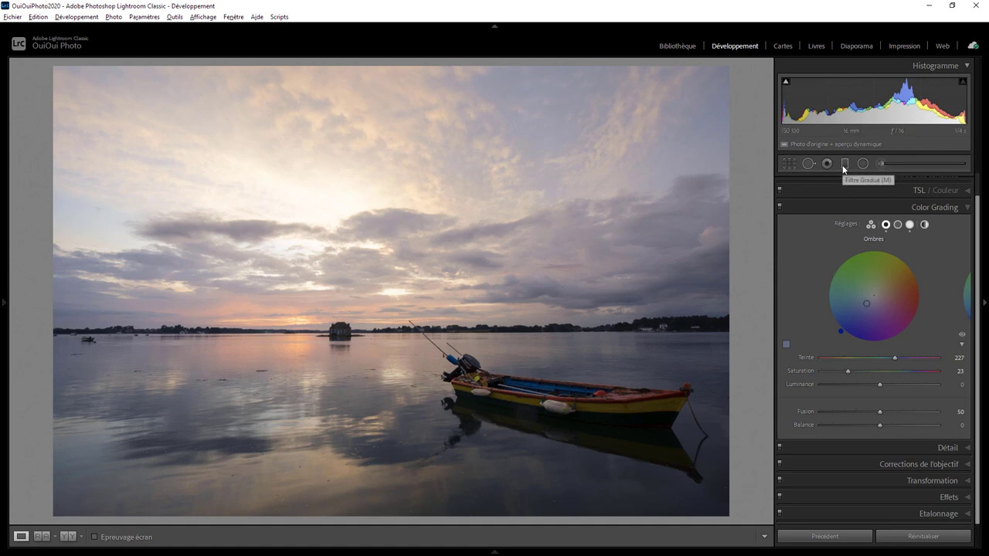
Draw a level graduated filter across the horizon and reset its settings.
{"action": "left_click", "coordinate": [843, 164]}
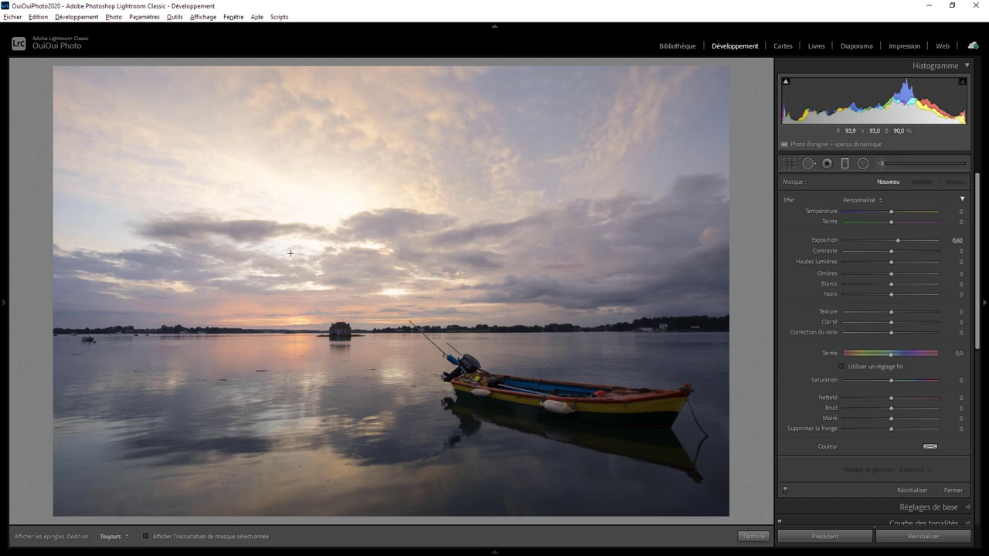
{"action": "left_click_drag", "start_coordinate": [347, 289], "coordinate": [345, 347]}
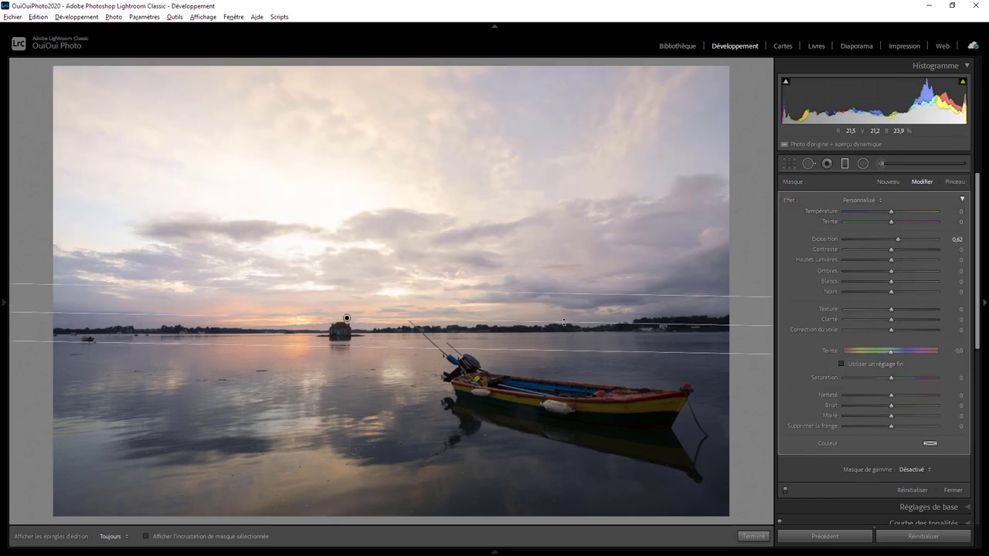
{"action": "left_click_drag", "start_coordinate": [563, 321], "coordinate": [641, 317]}
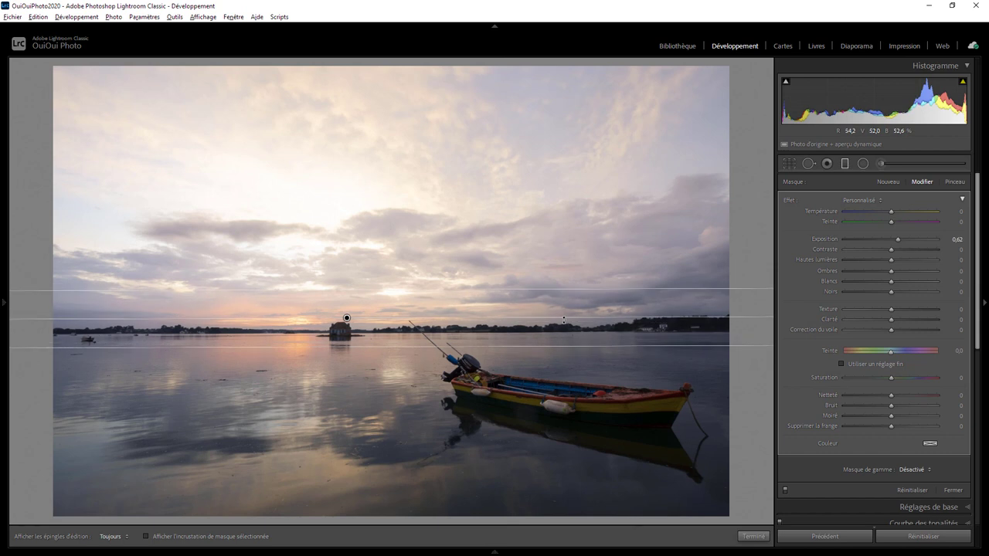
{"action": "double_click", "coordinate": [787, 201]}
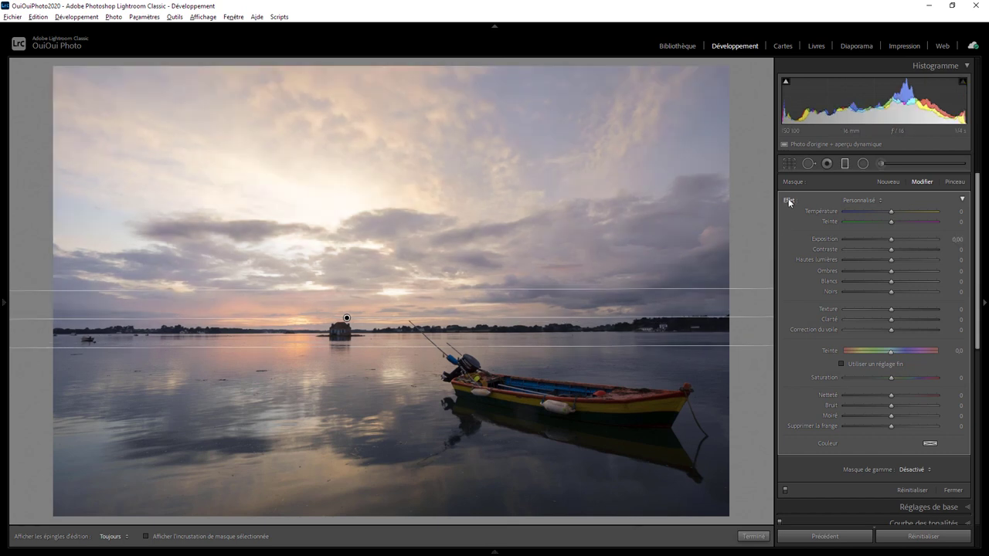
Give the graduated filter exposure −0,25 and clarity 8, shift it higher, and finish.
{"action": "left_click_drag", "start_coordinate": [892, 241], "coordinate": [887, 241]}
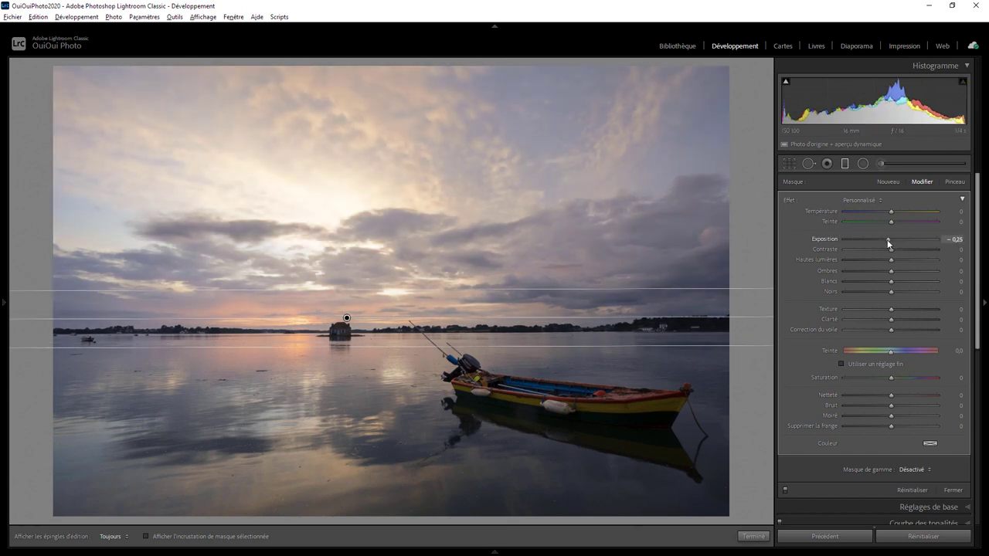
{"action": "left_click_drag", "start_coordinate": [346, 317], "coordinate": [347, 305]}
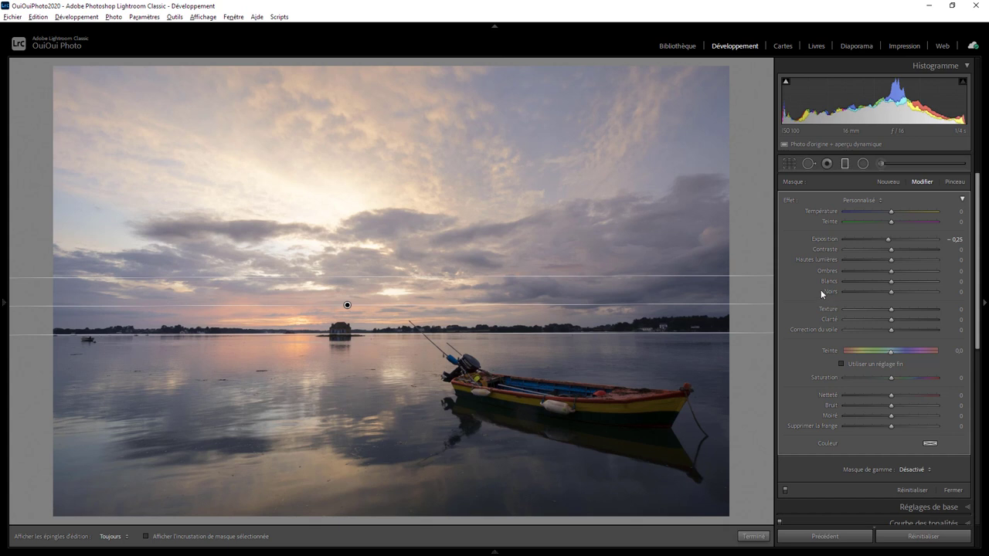
{"action": "left_click_drag", "start_coordinate": [892, 321], "coordinate": [898, 324]}
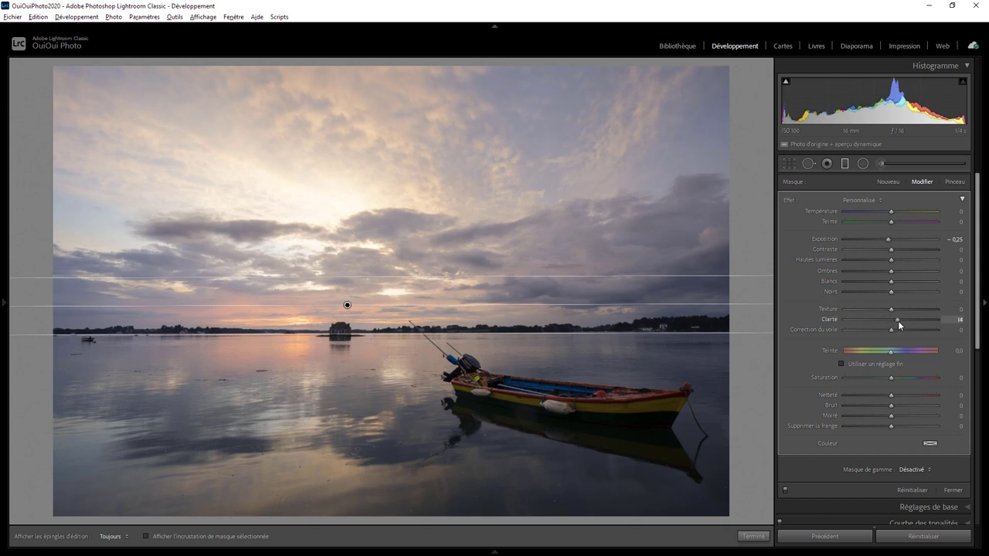
{"action": "double_click", "coordinate": [898, 320]}
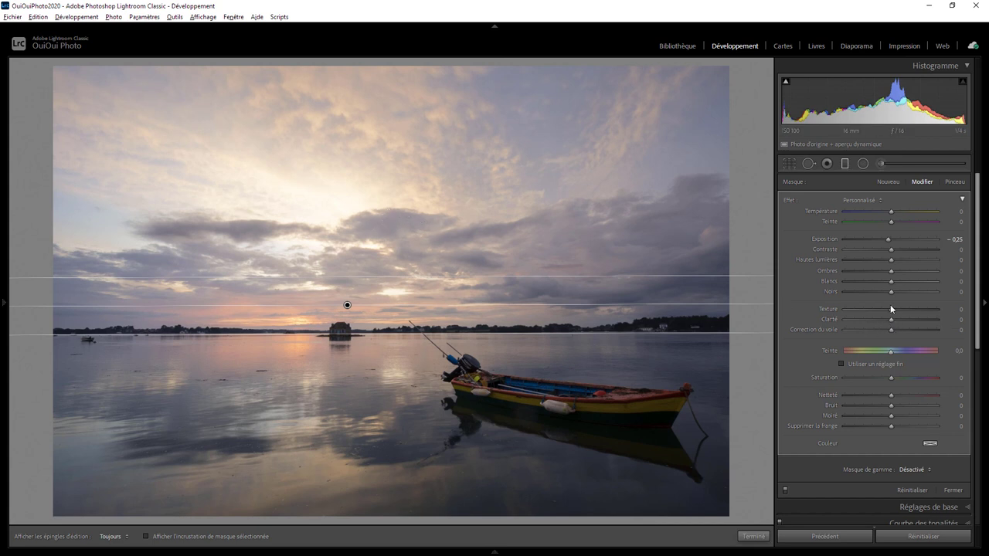
{"action": "left_click_drag", "start_coordinate": [891, 322], "coordinate": [894, 324]}
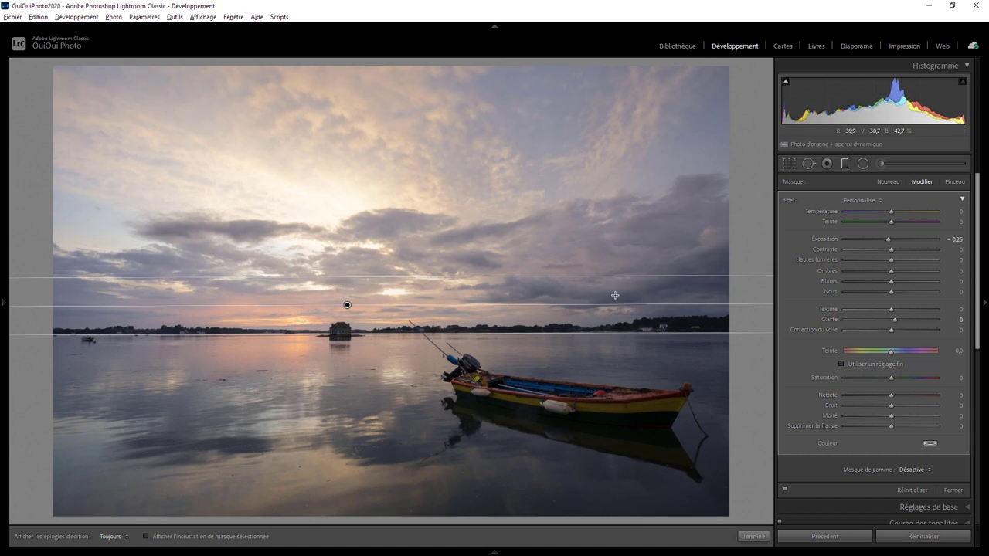
{"action": "left_click_drag", "start_coordinate": [348, 305], "coordinate": [347, 293]}
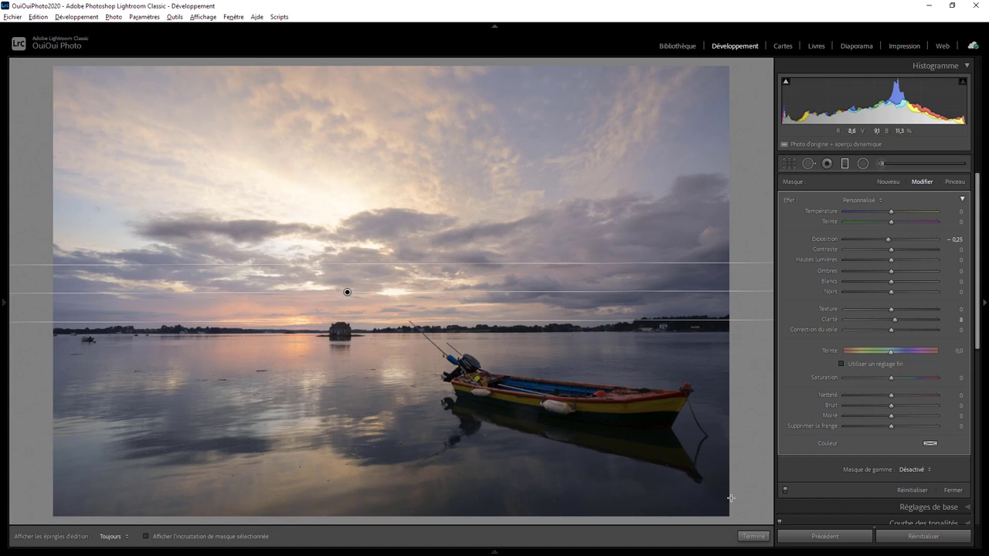
{"action": "left_click", "coordinate": [753, 536]}
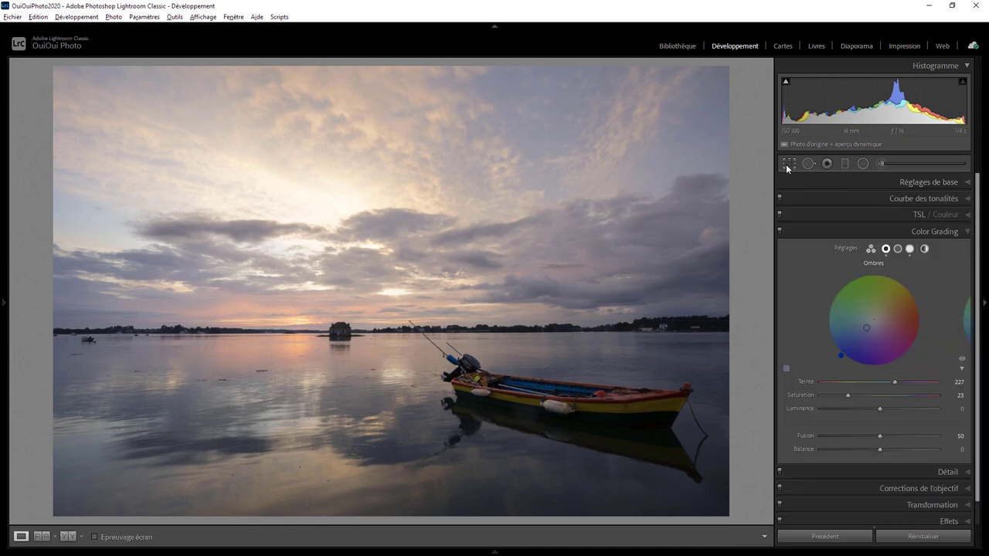
{"action": "left_click", "coordinate": [788, 163]}
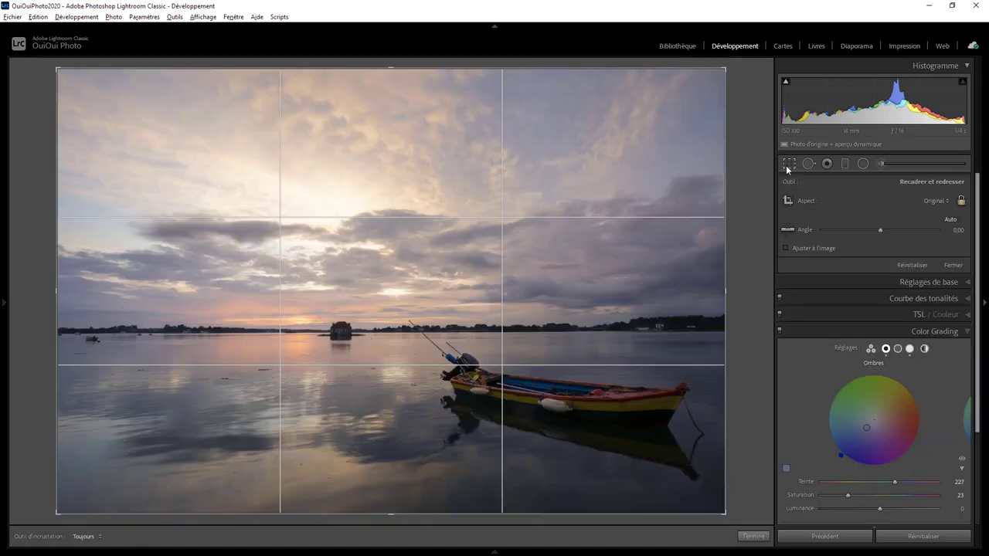
{"action": "left_click", "coordinate": [958, 232]}
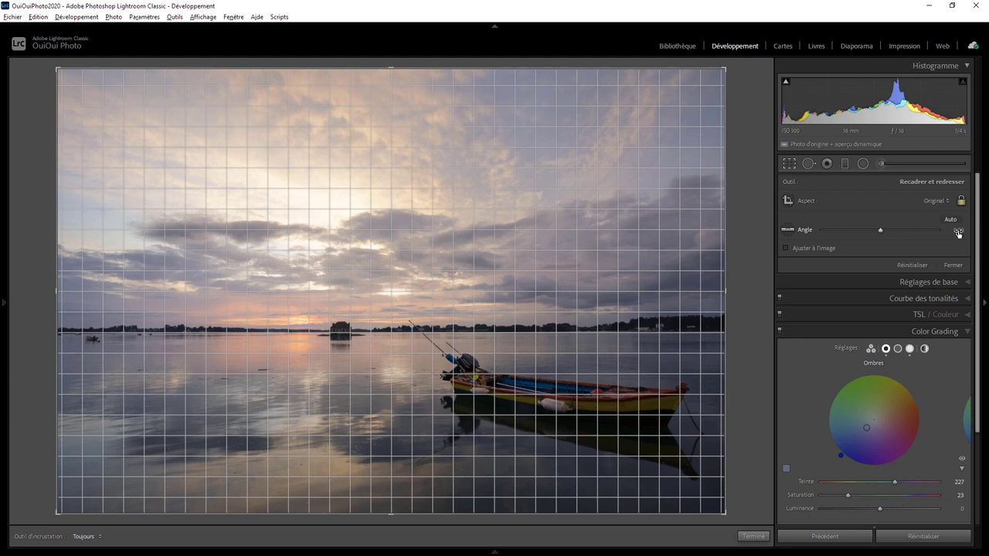
{"action": "left_click", "coordinate": [753, 536]}
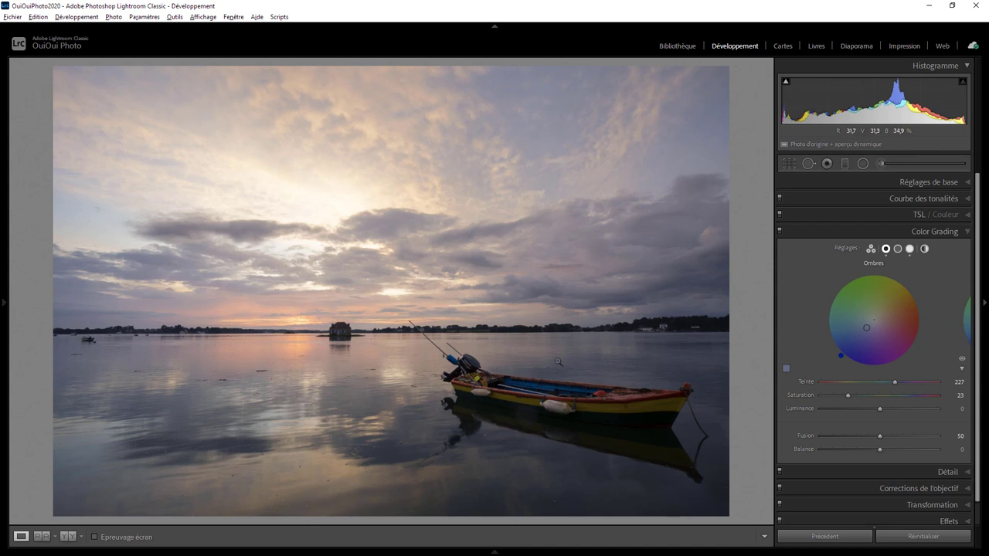
Draw a rotated, inverted radial filter ellipse around the boat.
{"action": "left_click", "coordinate": [862, 164]}
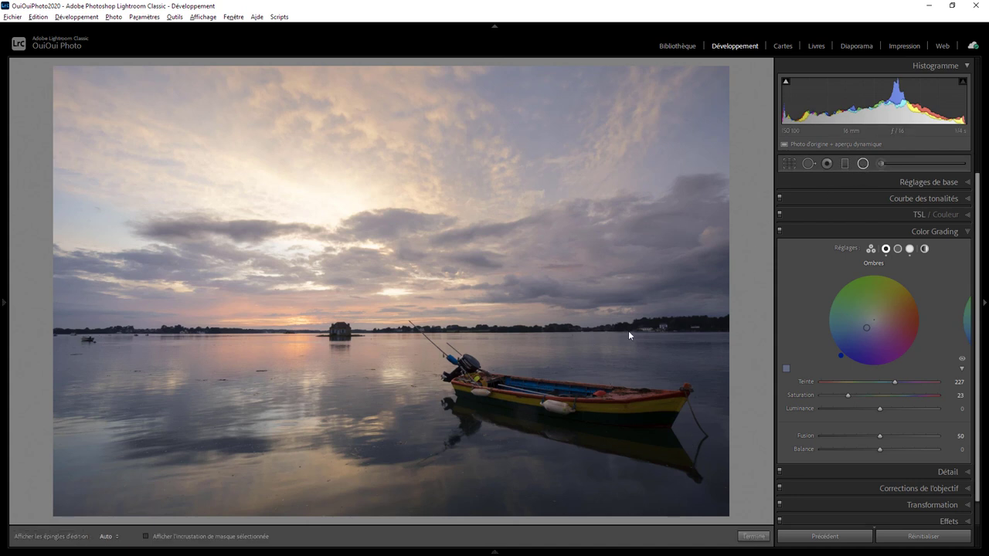
{"action": "left_click_drag", "start_coordinate": [540, 388], "coordinate": [721, 475]}
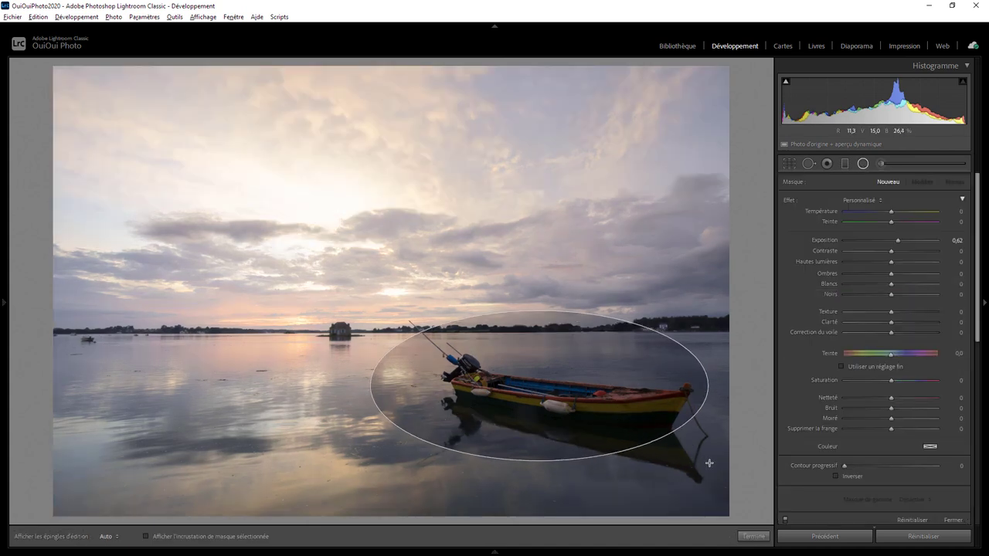
{"action": "left_click_drag", "start_coordinate": [701, 357], "coordinate": [704, 386]}
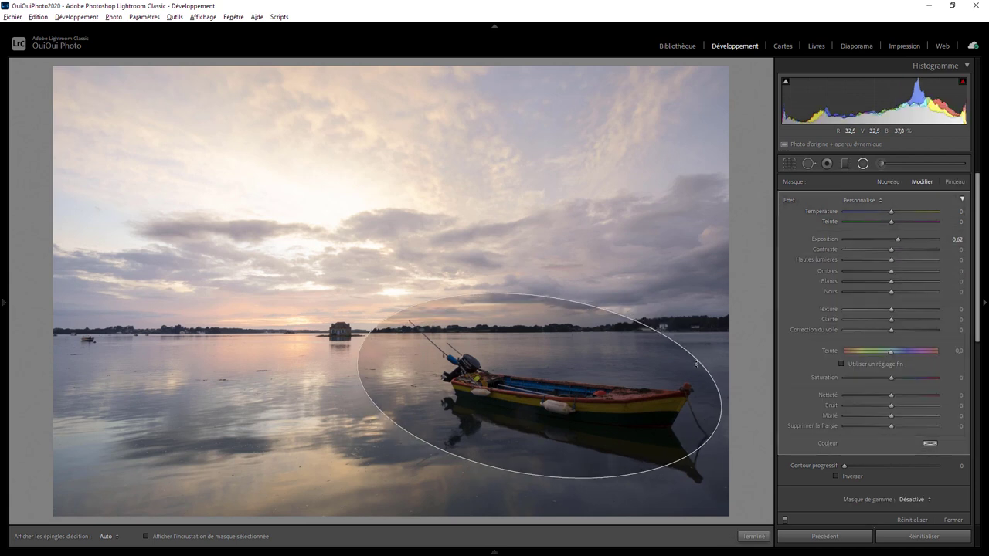
{"action": "left_click_drag", "start_coordinate": [532, 384], "coordinate": [545, 391]}
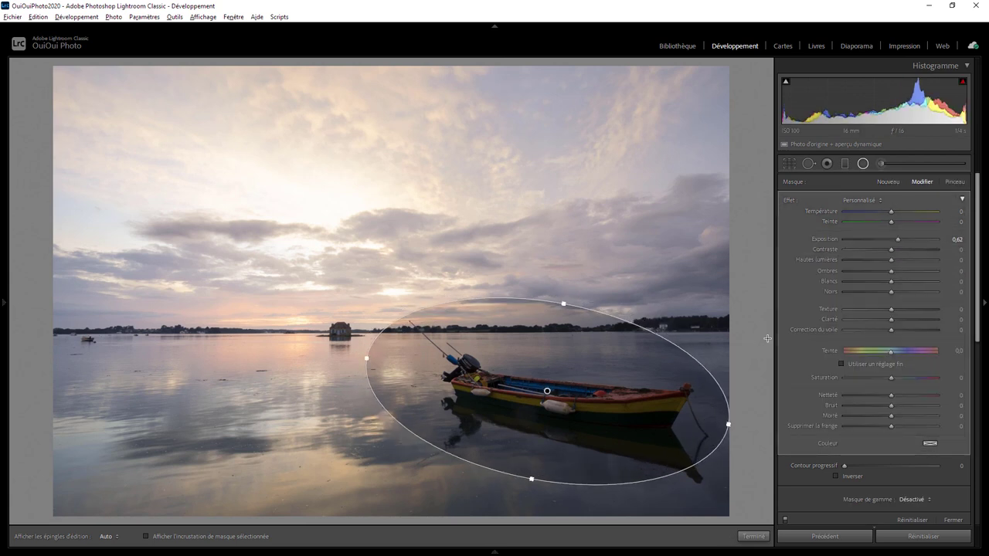
{"action": "left_click", "coordinate": [847, 475]}
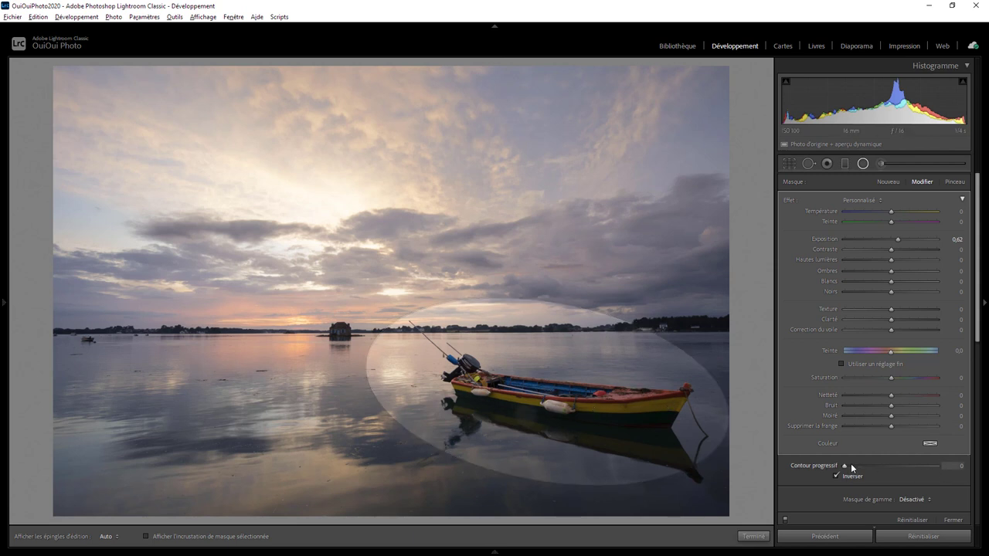
Set the radial filter to exposure 0,65 and feather 40, then finish it.
{"action": "left_click_drag", "start_coordinate": [901, 240], "coordinate": [899, 241]}
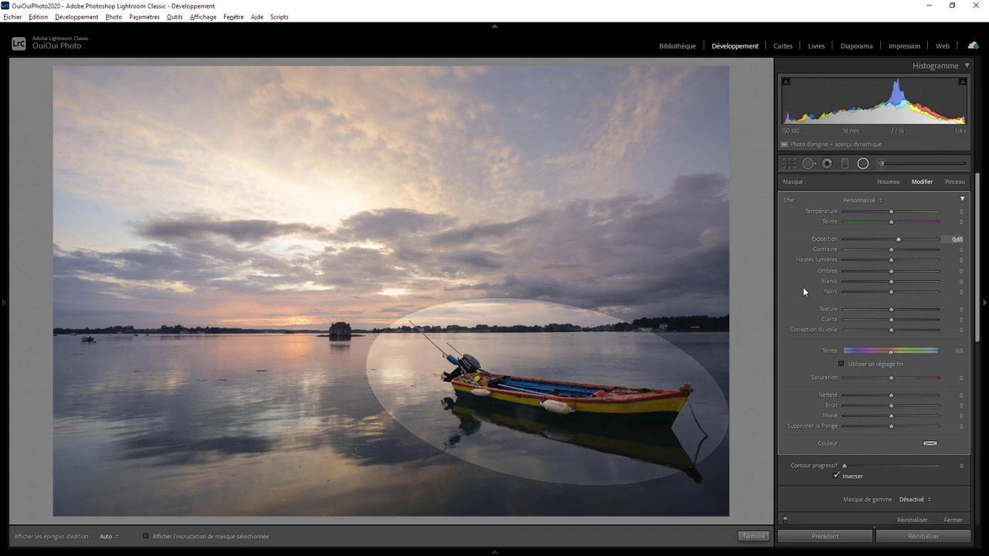
{"action": "left_click_drag", "start_coordinate": [846, 468], "coordinate": [882, 470]}
{"action": "left_click", "coordinate": [562, 400]}
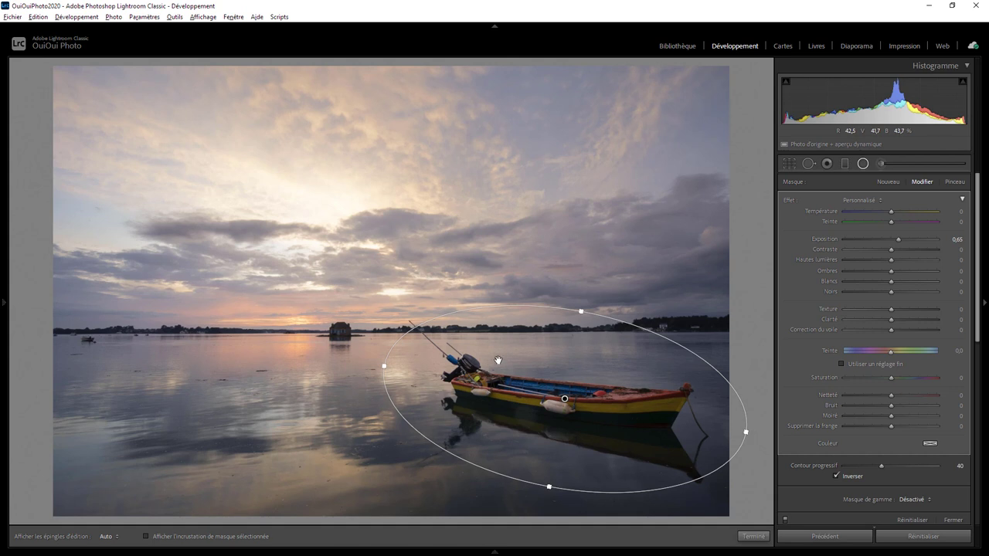
{"action": "left_click", "coordinate": [753, 536]}
{"action": "left_click", "coordinate": [754, 539]}
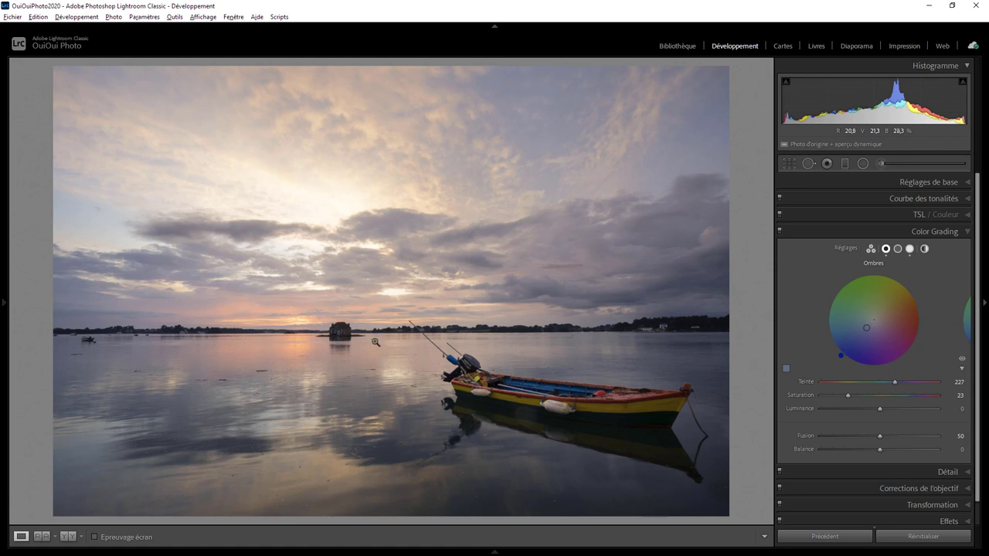
Zoom in on the house and set up an Adjustment Brush at exposure 1,18.
{"action": "left_click", "coordinate": [336, 332]}
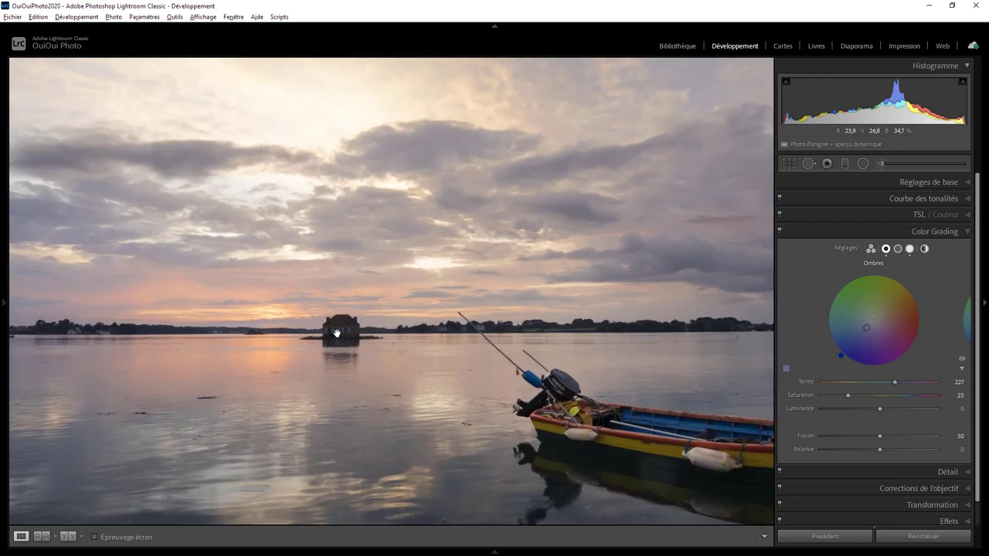
{"action": "mouse_move", "coordinate": [338, 327]}
{"action": "left_mouse_down"}
{"action": "mouse_move", "coordinate": [380, 342]}
{"action": "mouse_move", "coordinate": [487, 347]}
{"action": "left_mouse_up"}
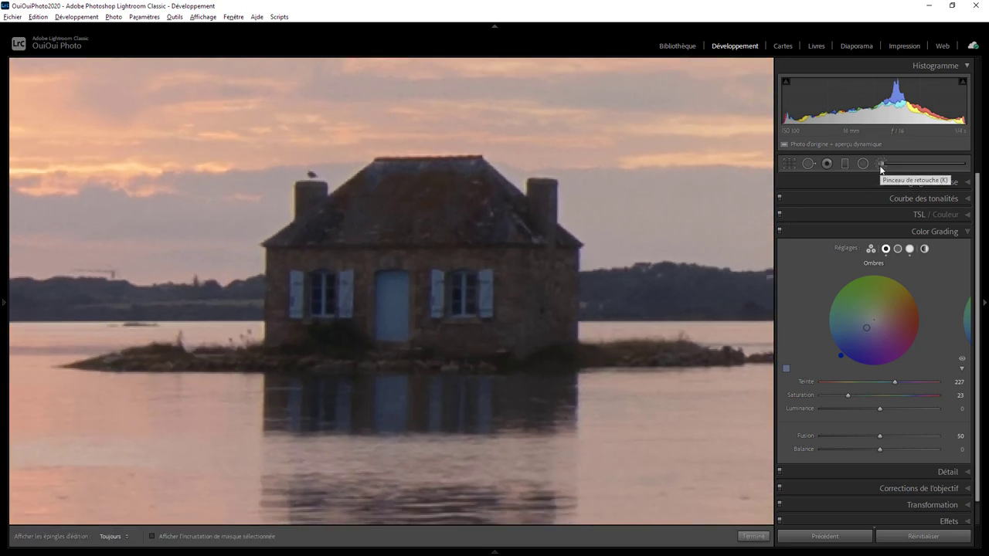
{"action": "left_click", "coordinate": [880, 164]}
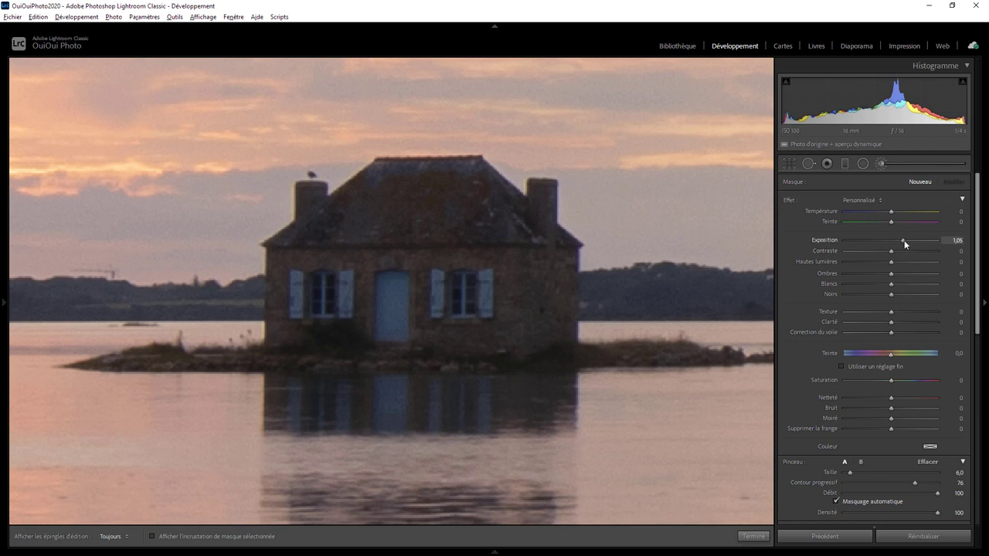
{"action": "left_click_drag", "start_coordinate": [904, 240], "coordinate": [906, 240]}
Paint the brush over the roof, the door wall and the grassy islet shoreline.
{"action": "key", "text": "h"}
{"action": "mouse_move", "coordinate": [376, 238]}
{"action": "left_mouse_down"}
{"action": "mouse_move", "coordinate": [421, 196]}
{"action": "mouse_move", "coordinate": [283, 250]}
{"action": "mouse_move", "coordinate": [317, 263]}
{"action": "mouse_move", "coordinate": [283, 278]}
{"action": "left_mouse_up"}
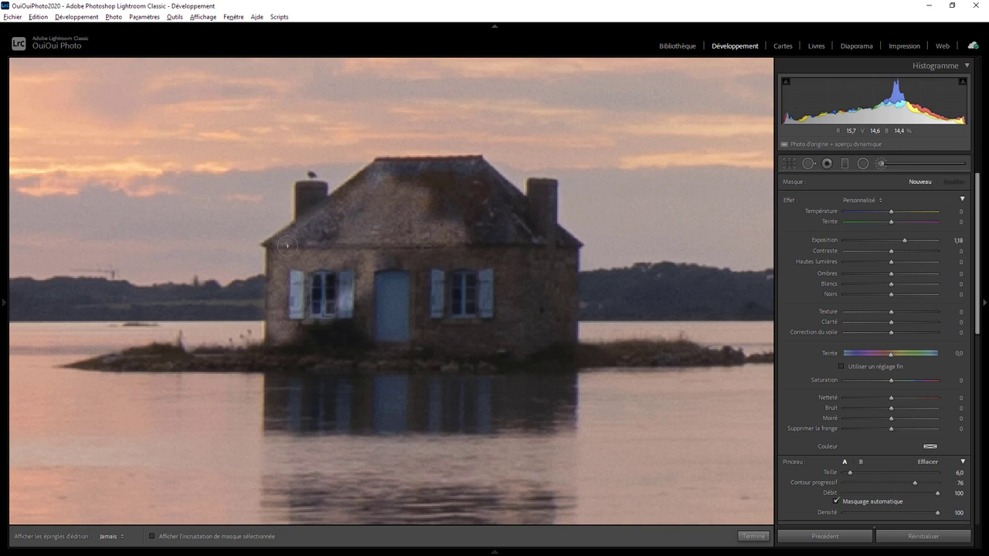
{"action": "mouse_move", "coordinate": [314, 233]}
{"action": "left_mouse_down"}
{"action": "mouse_move", "coordinate": [457, 173]}
{"action": "mouse_move", "coordinate": [481, 178]}
{"action": "mouse_move", "coordinate": [532, 230]}
{"action": "mouse_move", "coordinate": [539, 199]}
{"action": "mouse_move", "coordinate": [566, 246]}
{"action": "mouse_move", "coordinate": [557, 335]}
{"action": "mouse_move", "coordinate": [528, 243]}
{"action": "mouse_move", "coordinate": [447, 202]}
{"action": "mouse_move", "coordinate": [472, 255]}
{"action": "mouse_move", "coordinate": [501, 276]}
{"action": "mouse_move", "coordinate": [433, 284]}
{"action": "mouse_move", "coordinate": [491, 248]}
{"action": "mouse_move", "coordinate": [438, 240]}
{"action": "mouse_move", "coordinate": [424, 194]}
{"action": "mouse_move", "coordinate": [541, 317]}
{"action": "mouse_move", "coordinate": [483, 331]}
{"action": "mouse_move", "coordinate": [346, 326]}
{"action": "mouse_move", "coordinate": [324, 335]}
{"action": "mouse_move", "coordinate": [510, 345]}
{"action": "mouse_move", "coordinate": [377, 307]}
{"action": "mouse_move", "coordinate": [473, 300]}
{"action": "mouse_move", "coordinate": [537, 279]}
{"action": "mouse_move", "coordinate": [539, 305]}
{"action": "left_mouse_up"}
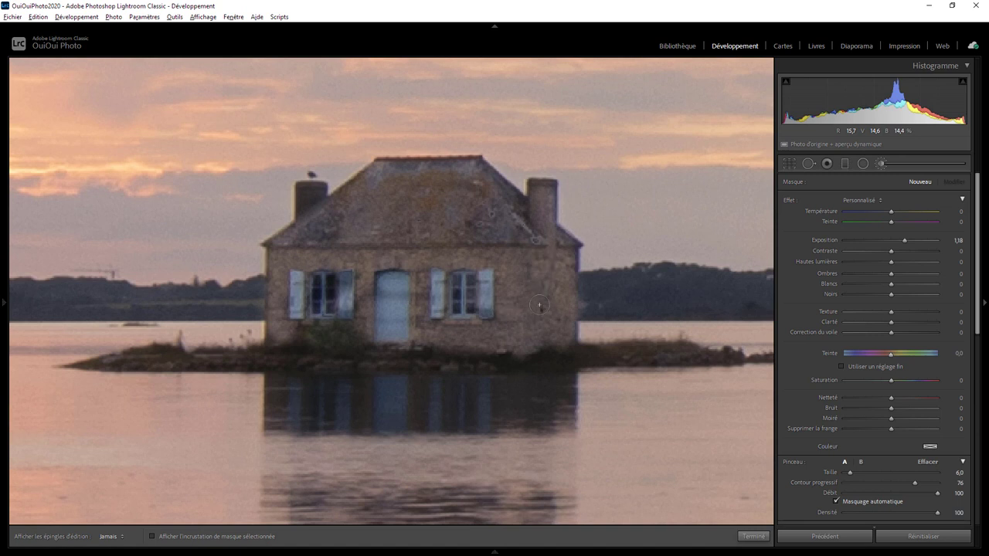
{"action": "left_click_drag", "start_coordinate": [384, 292], "coordinate": [316, 283]}
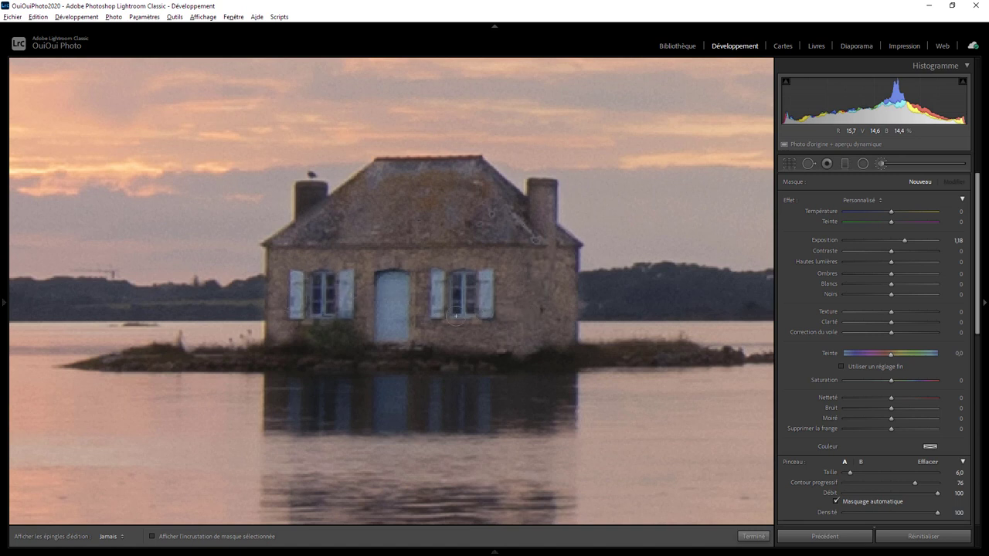
{"action": "mouse_move", "coordinate": [363, 352]}
{"action": "left_mouse_down"}
{"action": "mouse_move", "coordinate": [159, 356]}
{"action": "mouse_move", "coordinate": [189, 344]}
{"action": "mouse_move", "coordinate": [258, 360]}
{"action": "mouse_move", "coordinate": [706, 349]}
{"action": "left_mouse_up"}
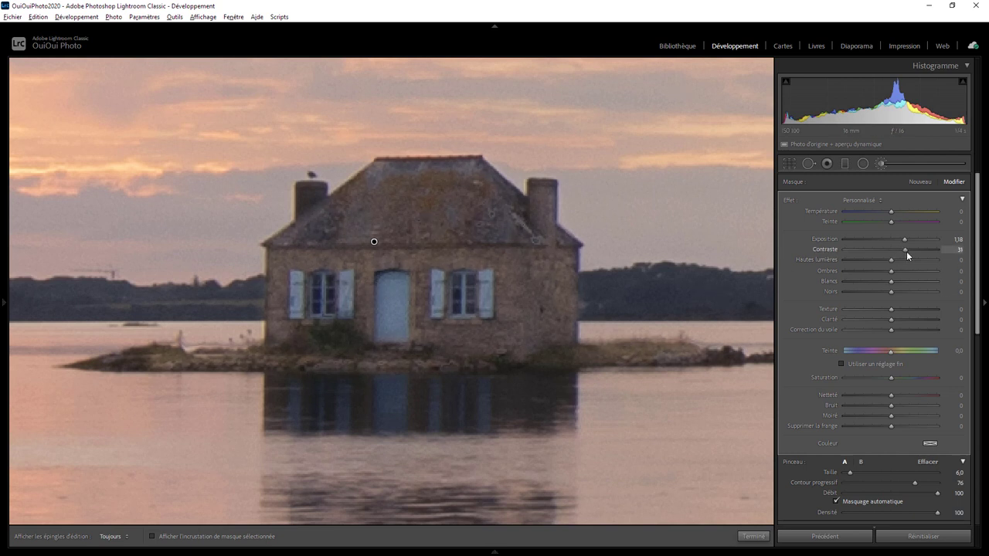
Set the house brush mask to contrast 30, clarity 41 and exposure 1,59, then finish.
{"action": "left_click_drag", "start_coordinate": [908, 251], "coordinate": [906, 251]}
{"action": "left_click_drag", "start_coordinate": [893, 320], "coordinate": [907, 320]}
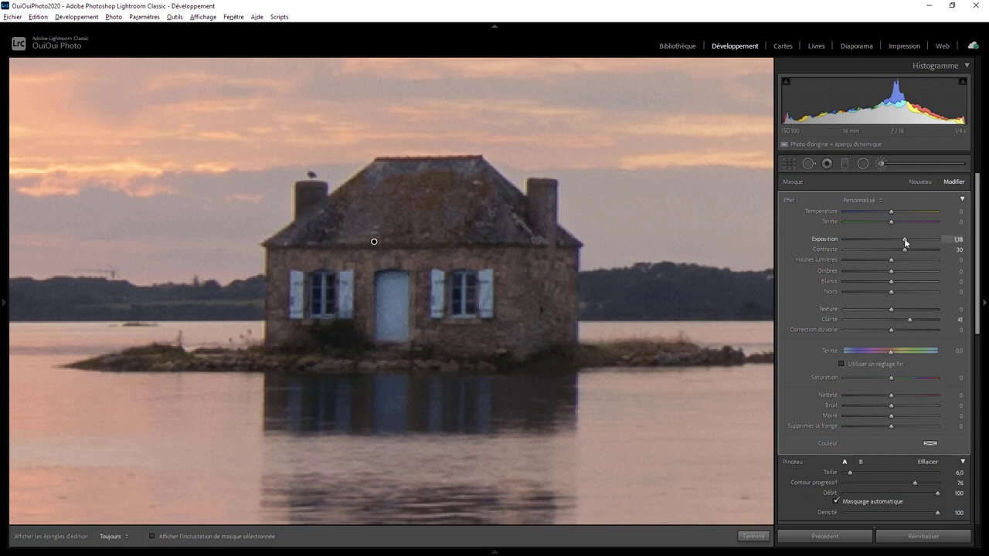
{"action": "left_click_drag", "start_coordinate": [905, 240], "coordinate": [908, 241]}
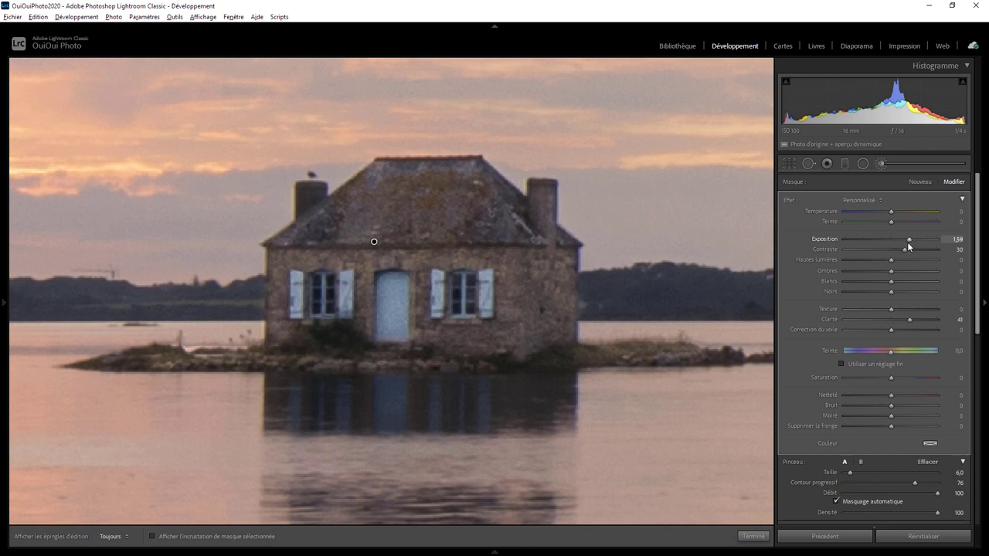
{"action": "key", "text": "h"}
{"action": "key", "text": "h"}
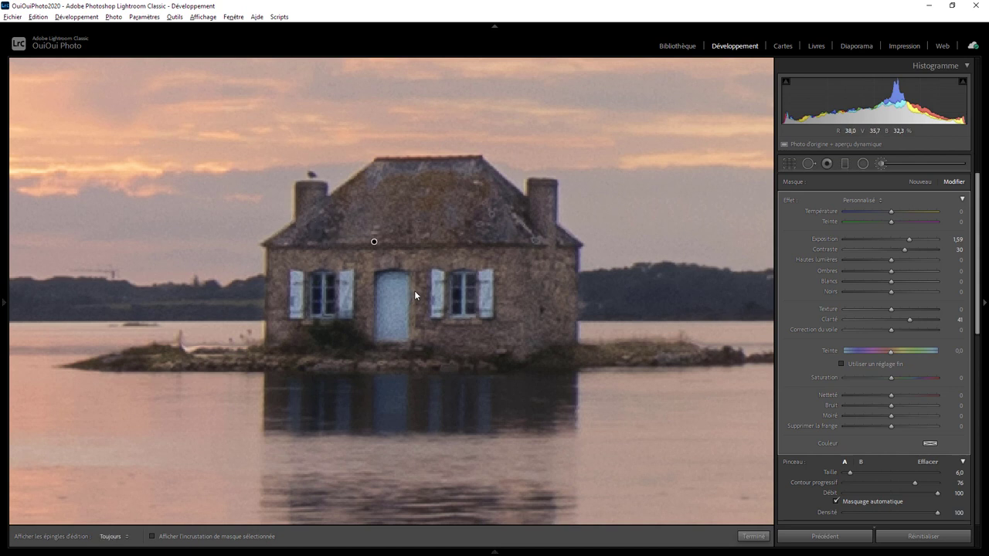
{"action": "key", "text": "h"}
{"action": "key", "text": "h"}
{"action": "left_click", "coordinate": [753, 536]}
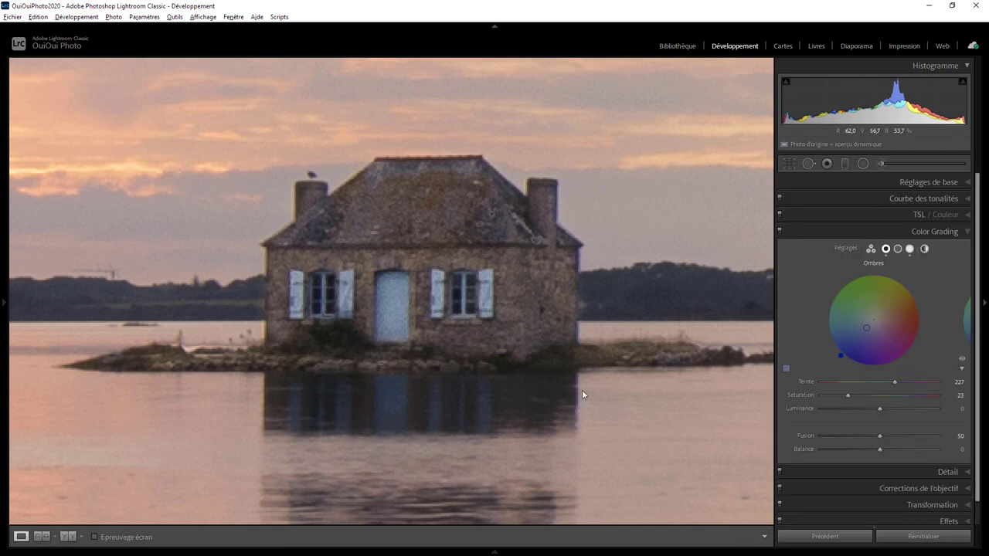
Reselect the house brush pin and lower its exposure to about 1,32.
{"action": "left_click", "coordinate": [551, 363]}
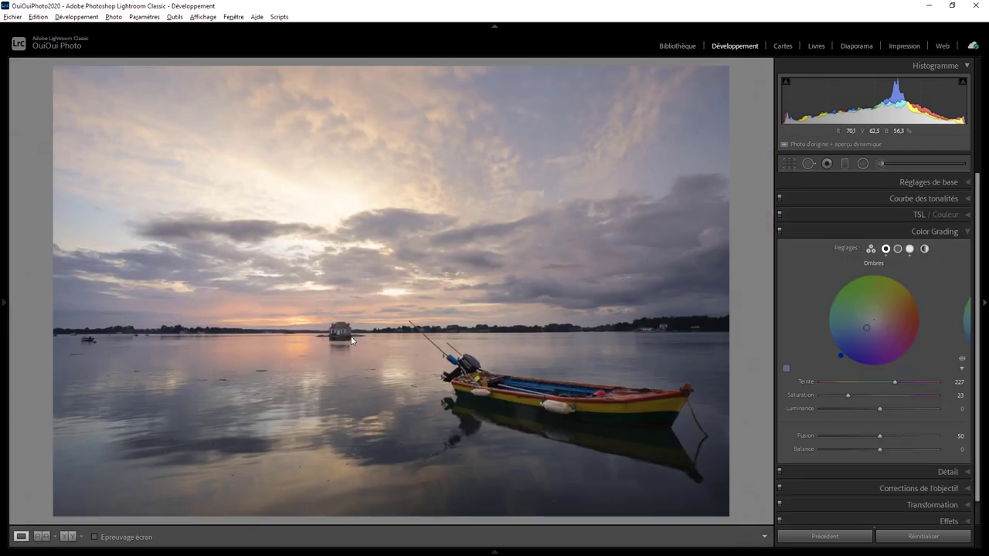
{"action": "left_click", "coordinate": [880, 164]}
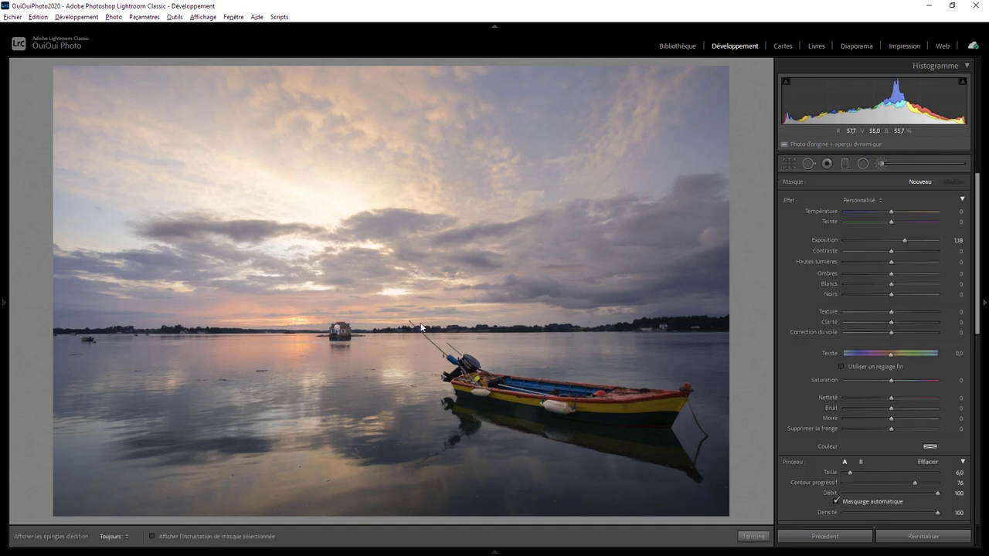
{"action": "left_click", "coordinate": [337, 331]}
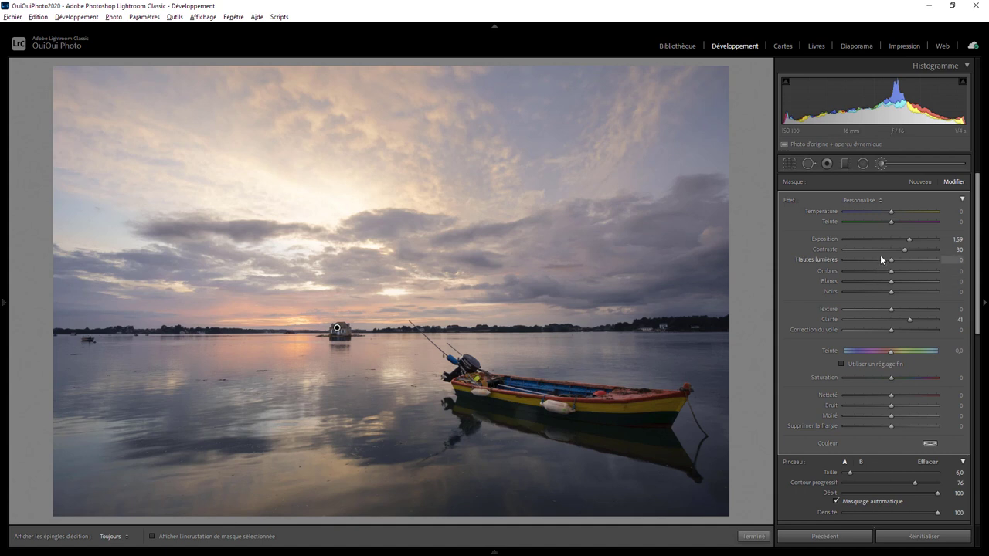
{"action": "left_click_drag", "start_coordinate": [909, 240], "coordinate": [907, 239]}
{"action": "left_click", "coordinate": [760, 535]}
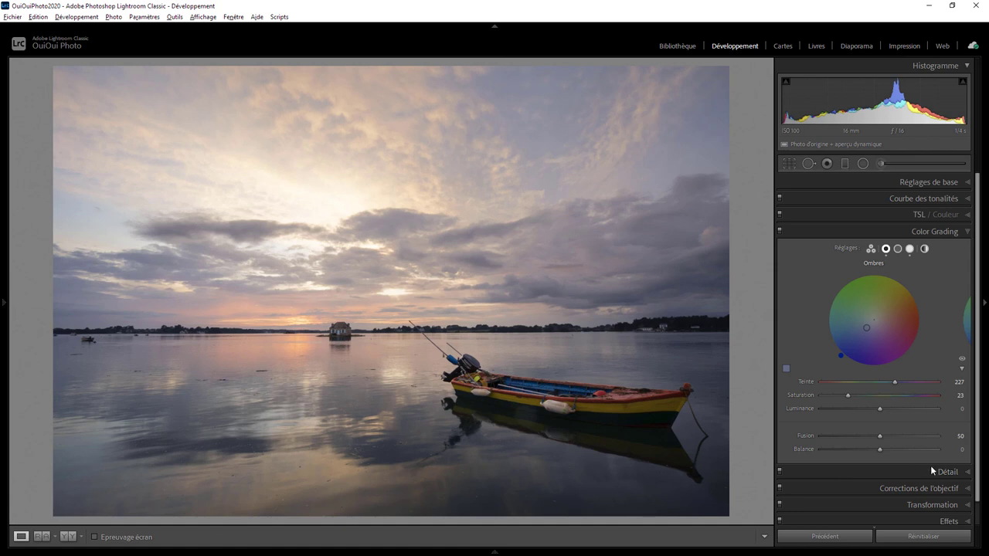
{"action": "scroll", "coordinate": [980, 379], "scroll_direction": "down", "scroll_amount": 2}
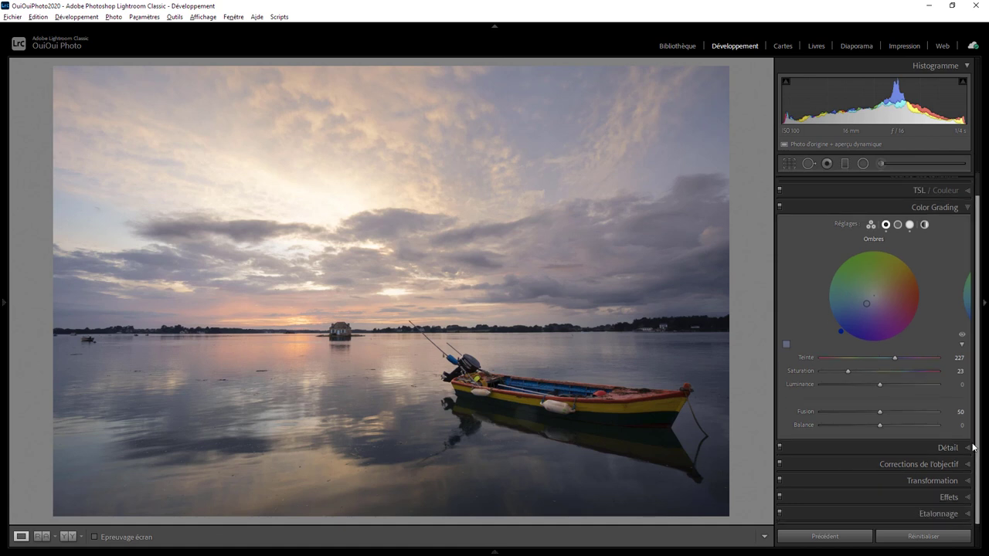
Add a post-crop vignette with amount −11 in the Effects panel.
{"action": "left_click", "coordinate": [968, 498]}
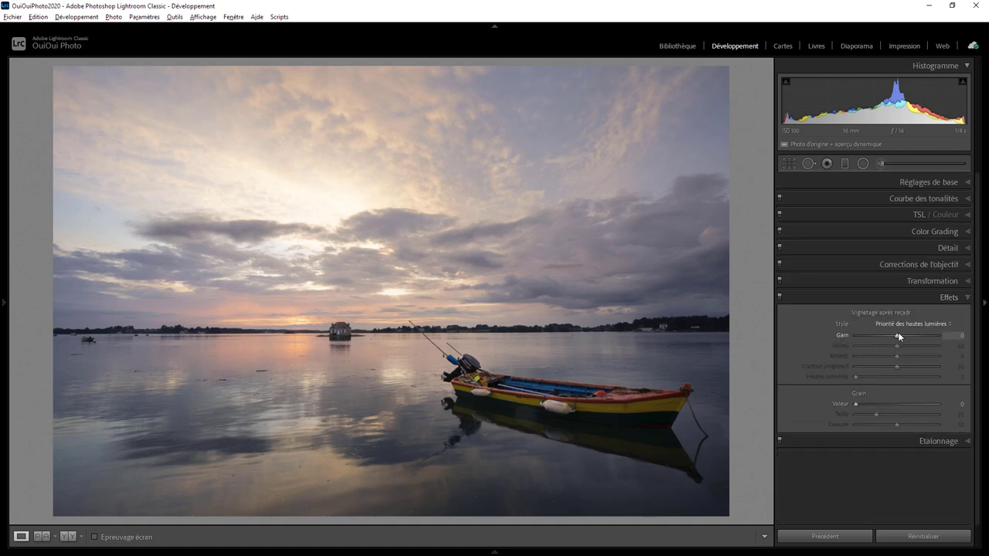
{"action": "left_click_drag", "start_coordinate": [896, 336], "coordinate": [892, 337]}
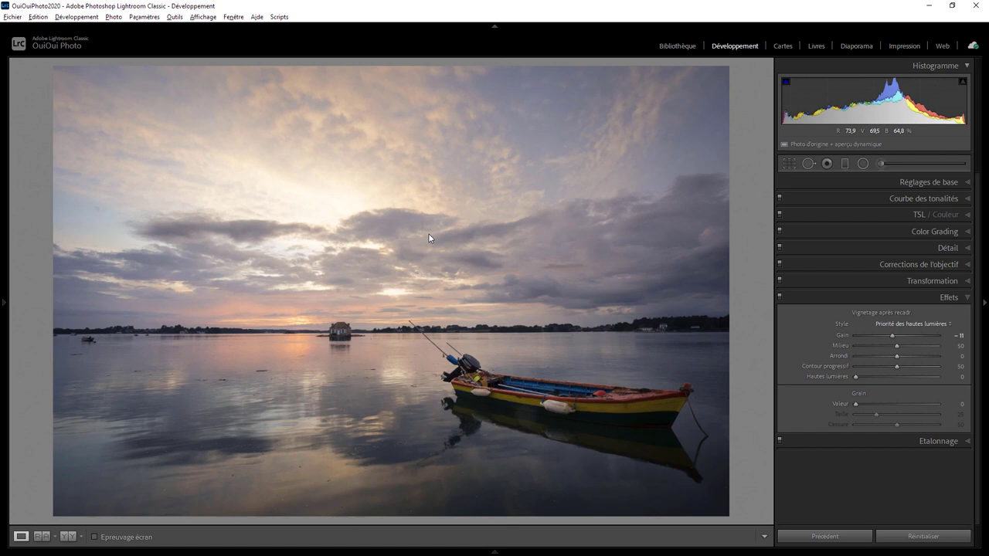
Select the sunset photo with the yellow boat and show it whole.
{"action": "left_click", "coordinate": [84, 340]}
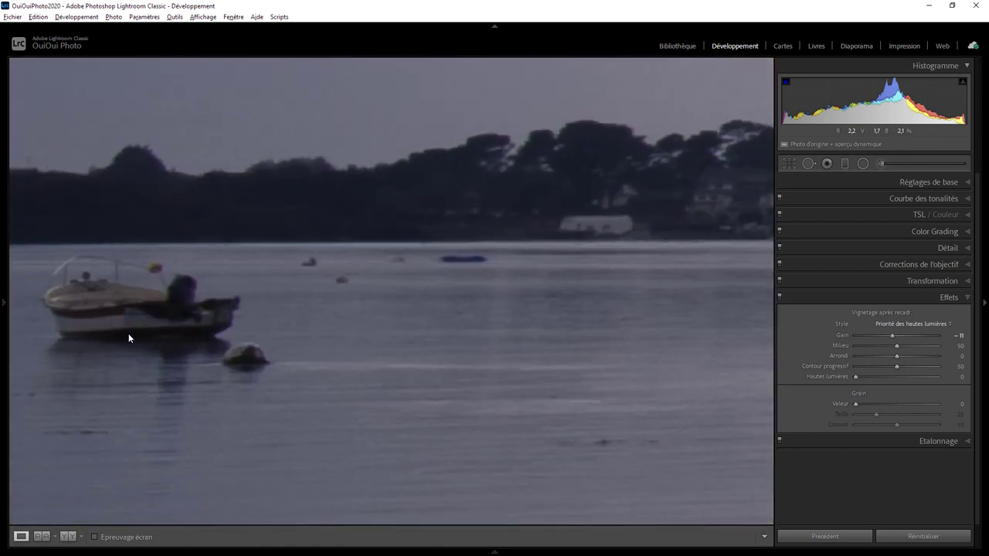
{"action": "left_click", "coordinate": [128, 332]}
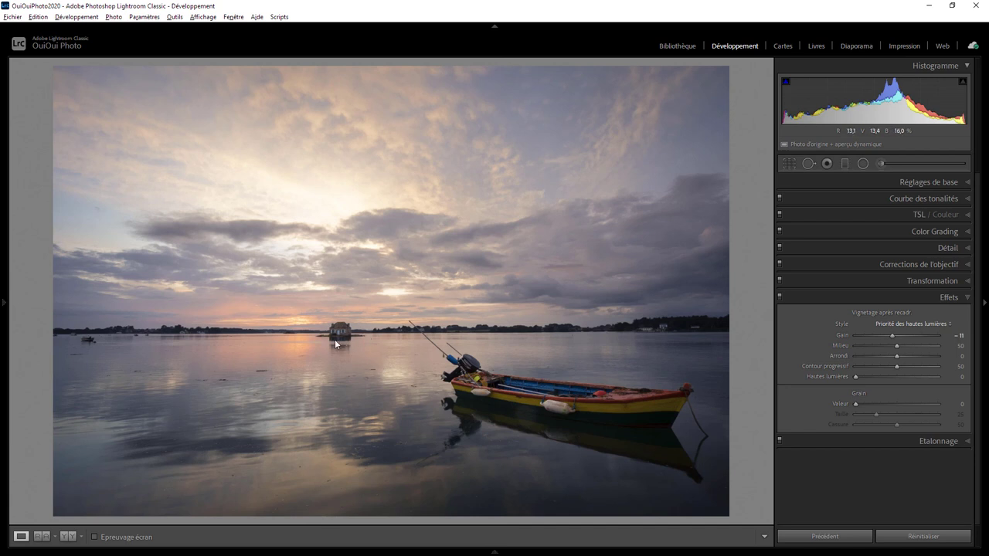
{"action": "left_click_drag", "start_coordinate": [100, 343], "coordinate": [352, 383]}
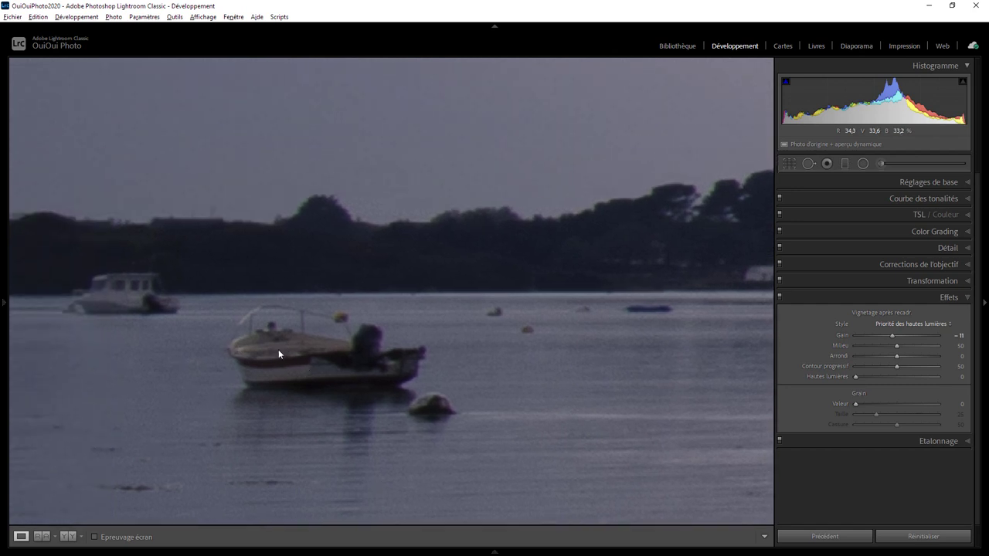
{"action": "left_click_drag", "start_coordinate": [228, 347], "coordinate": [145, 288]}
{"action": "left_click_drag", "start_coordinate": [559, 395], "coordinate": [273, 348]}
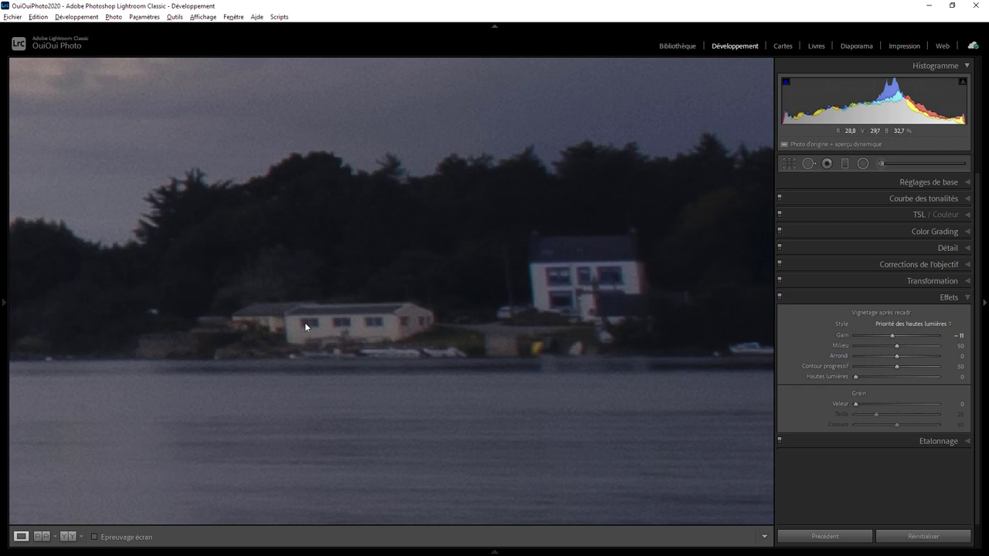
{"action": "left_click", "coordinate": [585, 302]}
{"action": "key", "text": "Right"}
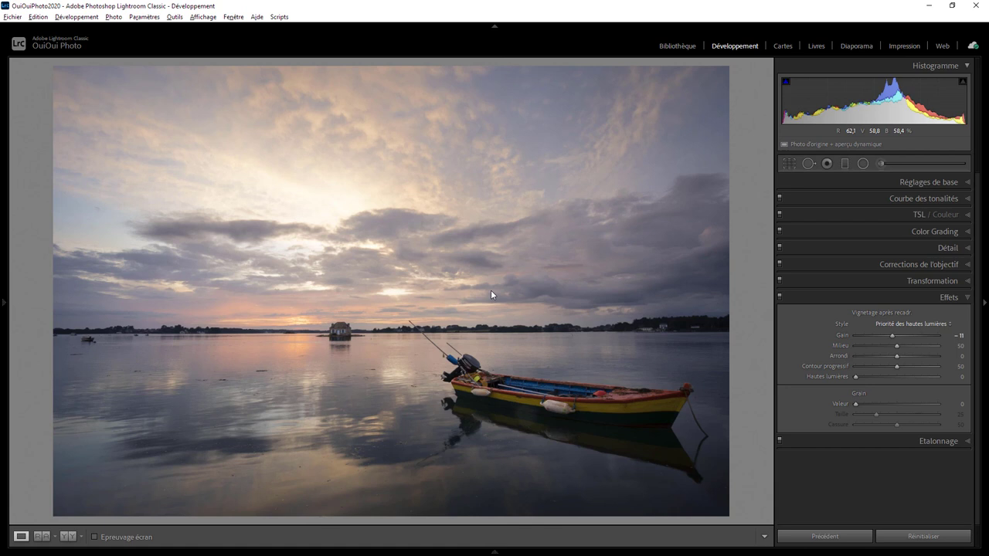
Inspect several water patches at 1:1 for spots, then bring up Spot Removal.
{"action": "left_click", "coordinate": [377, 364]}
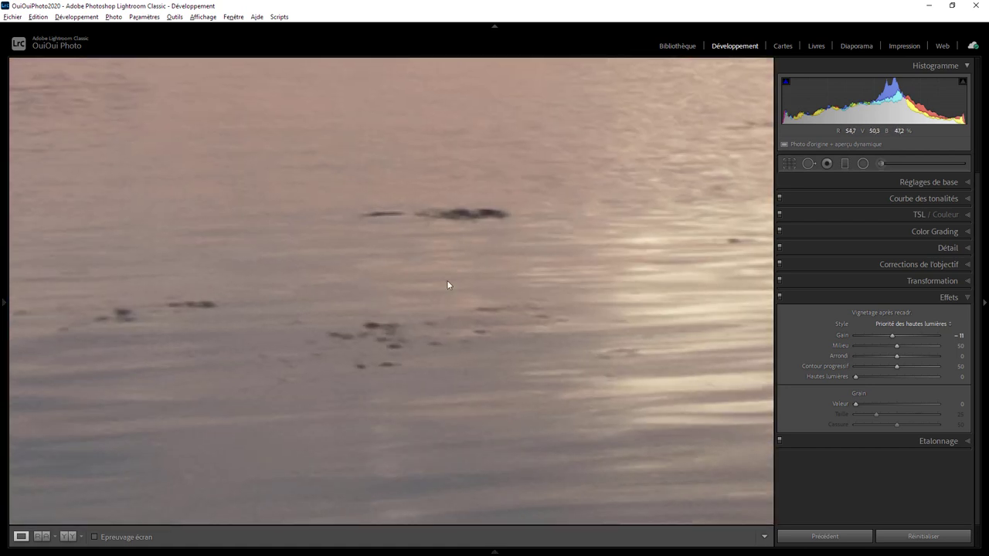
{"action": "left_click_drag", "start_coordinate": [420, 275], "coordinate": [556, 249]}
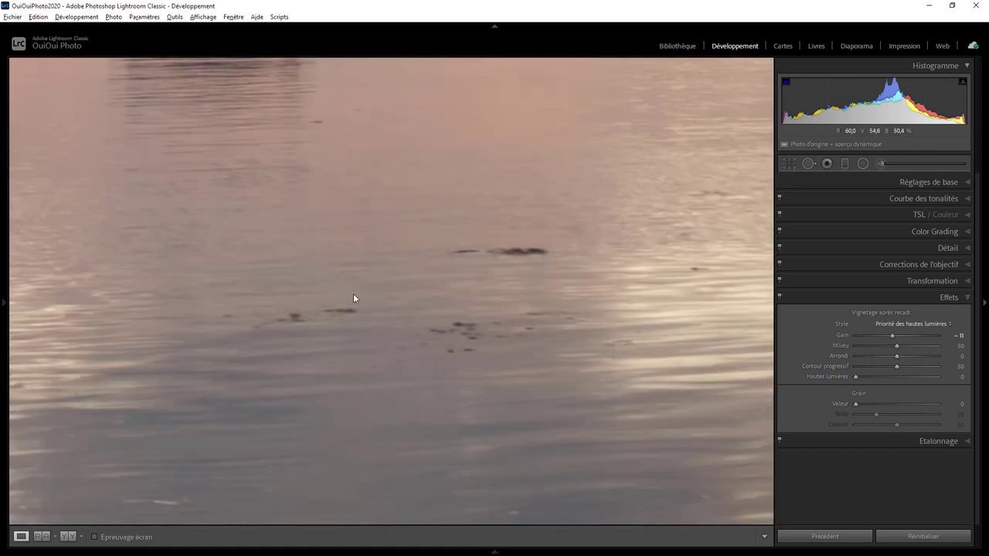
{"action": "left_click", "coordinate": [353, 293]}
{"action": "left_click", "coordinate": [251, 382]}
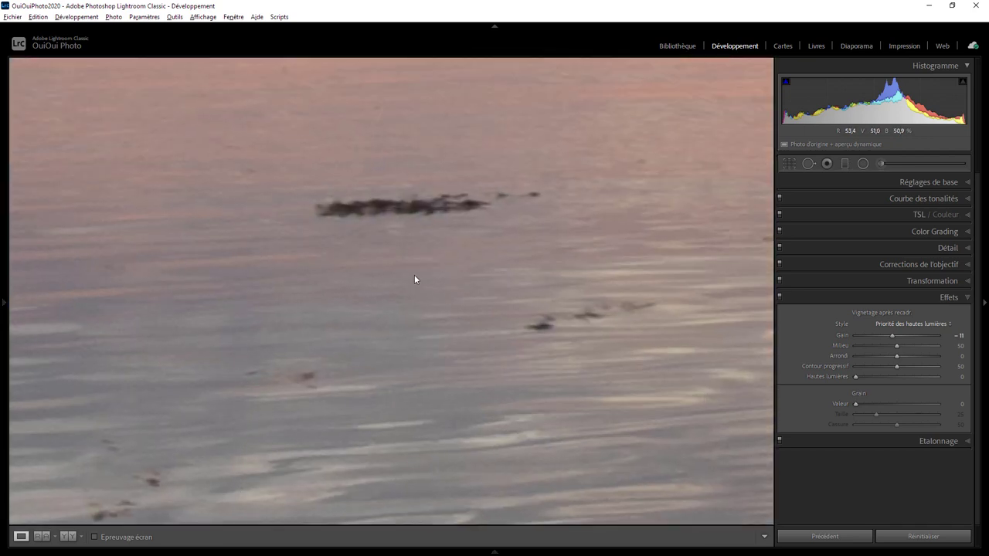
{"action": "left_click", "coordinate": [415, 274]}
{"action": "left_click", "coordinate": [443, 446]}
{"action": "left_click_drag", "start_coordinate": [399, 443], "coordinate": [458, 446]}
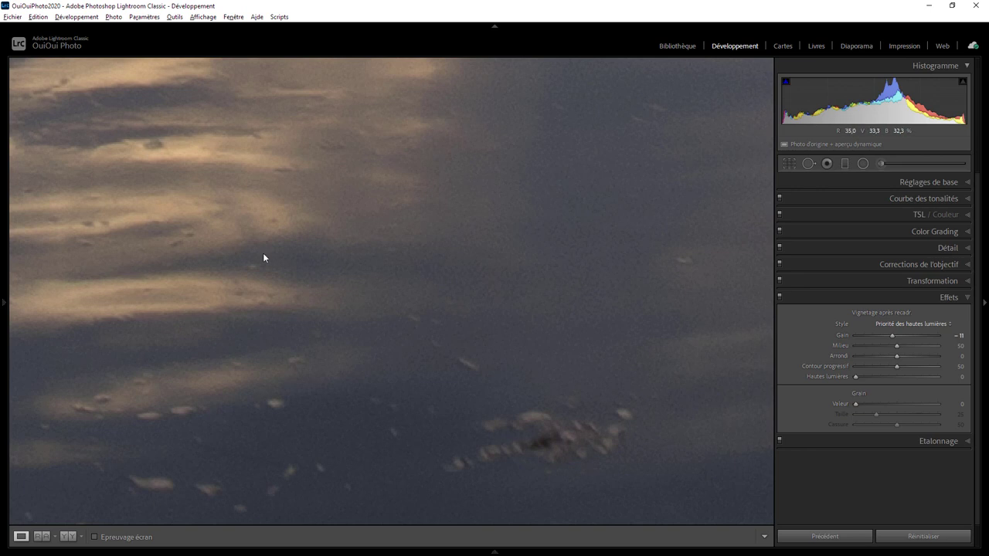
{"action": "left_click", "coordinate": [360, 257]}
{"action": "left_click", "coordinate": [417, 390]}
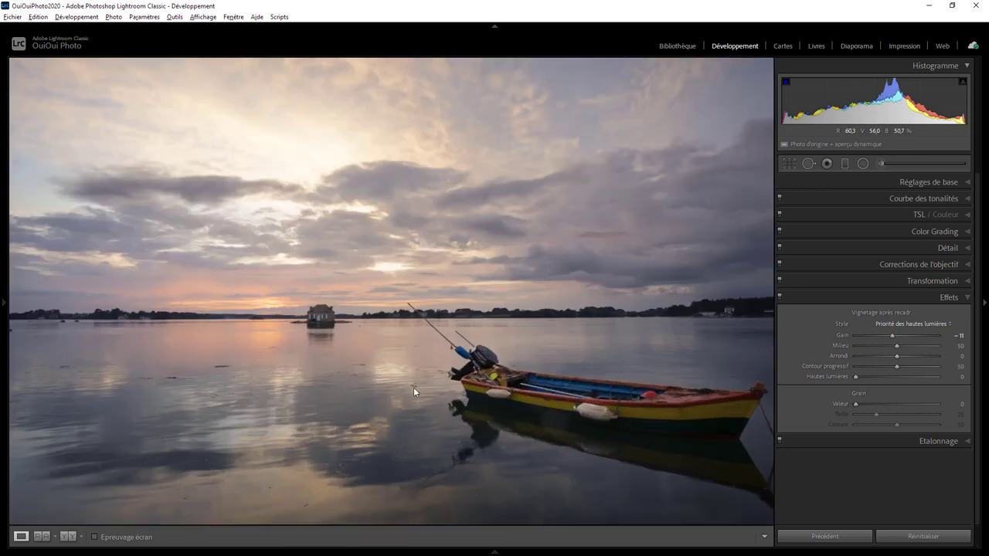
{"action": "left_click", "coordinate": [438, 357]}
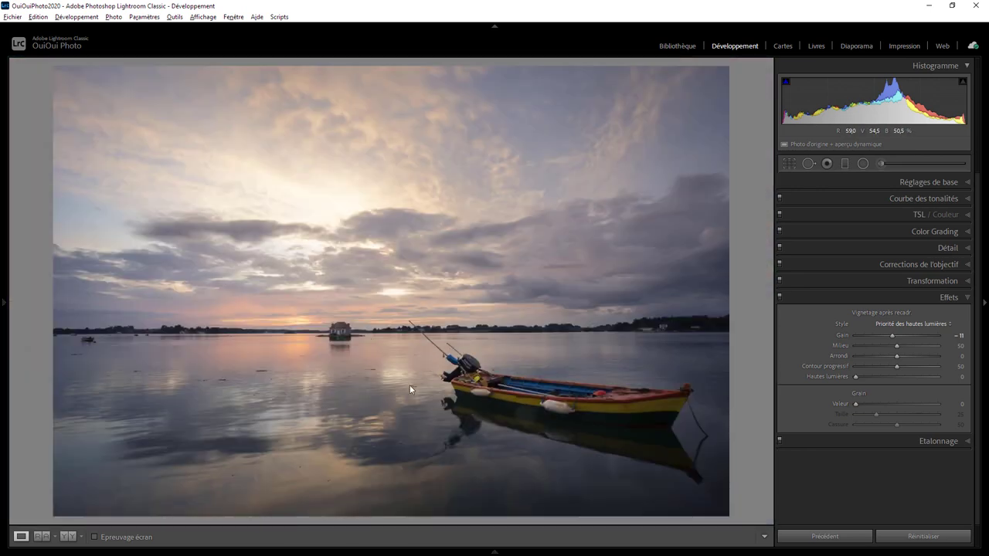
{"action": "left_click", "coordinate": [374, 376]}
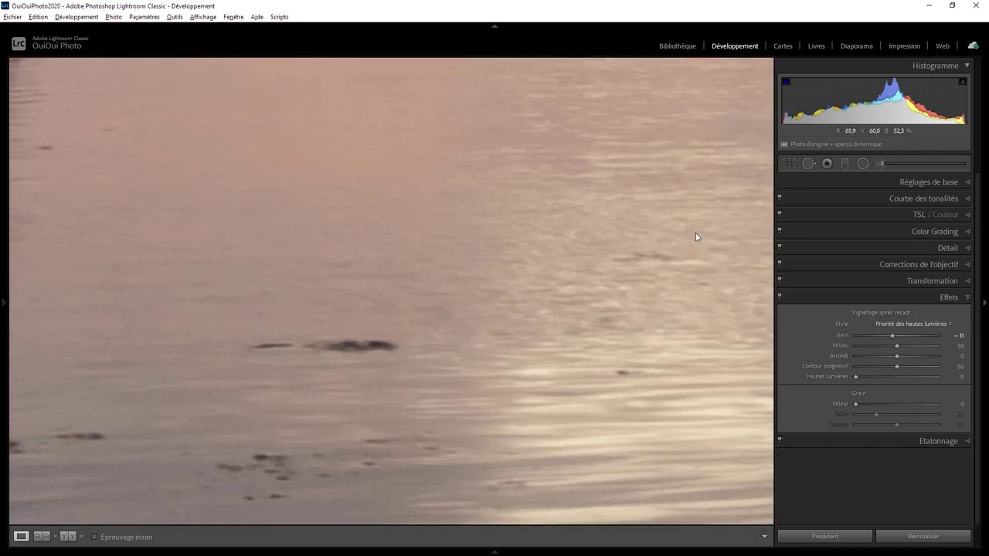
{"action": "left_click", "coordinate": [808, 163]}
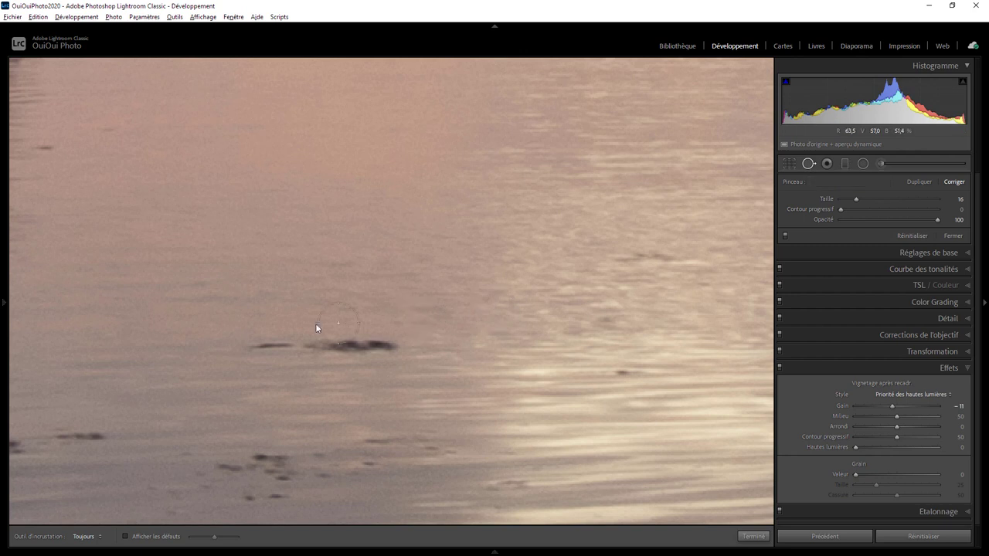
Heal the dark floating spot on the water using clean water sampled just to its left.
{"action": "left_click_drag", "start_coordinate": [258, 344], "coordinate": [390, 349]}
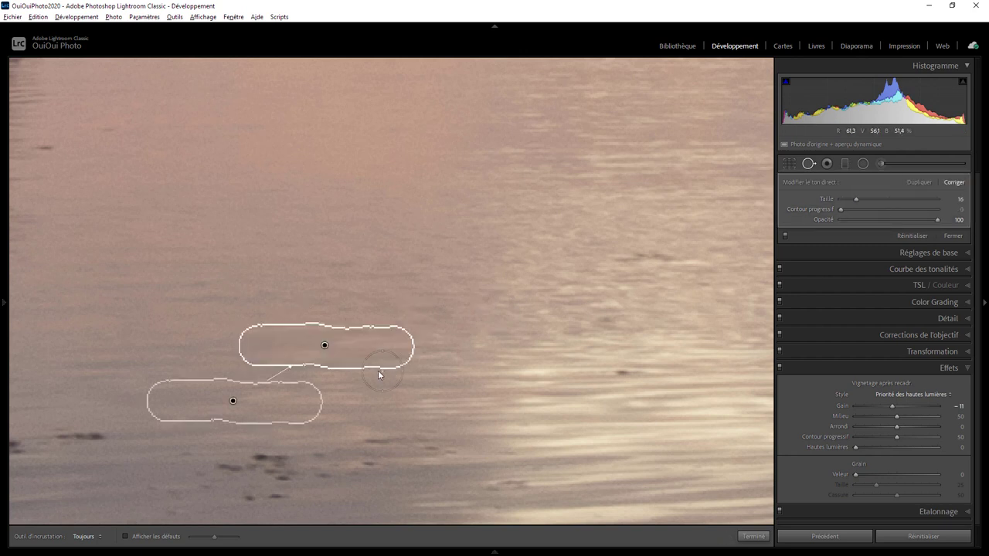
{"action": "left_click_drag", "start_coordinate": [240, 383], "coordinate": [183, 350]}
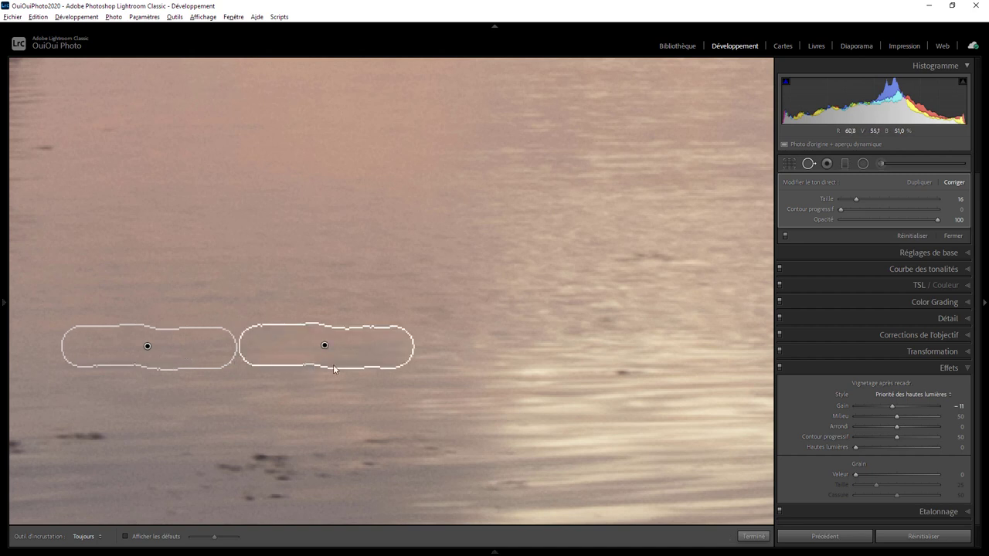
{"action": "left_click", "coordinate": [753, 536]}
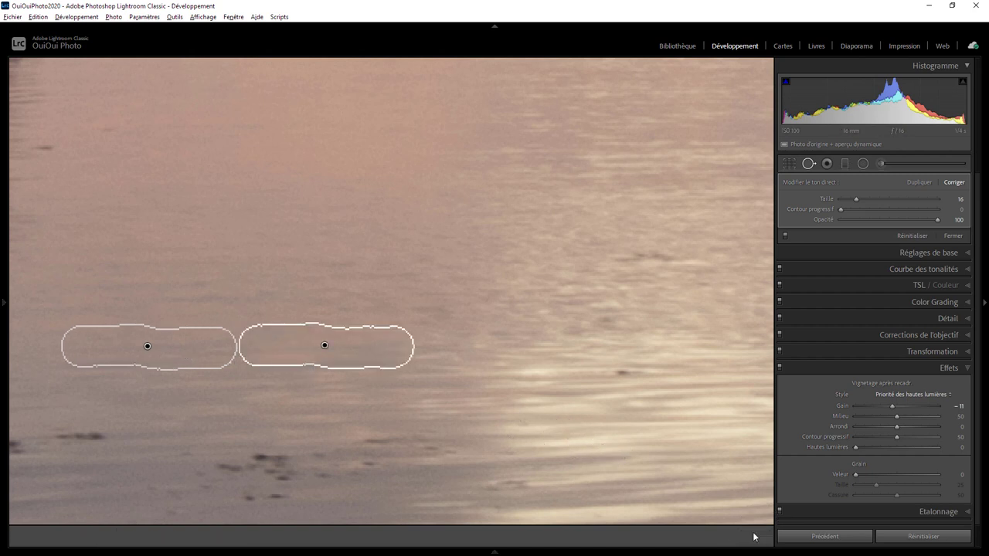
{"action": "left_click", "coordinate": [538, 351]}
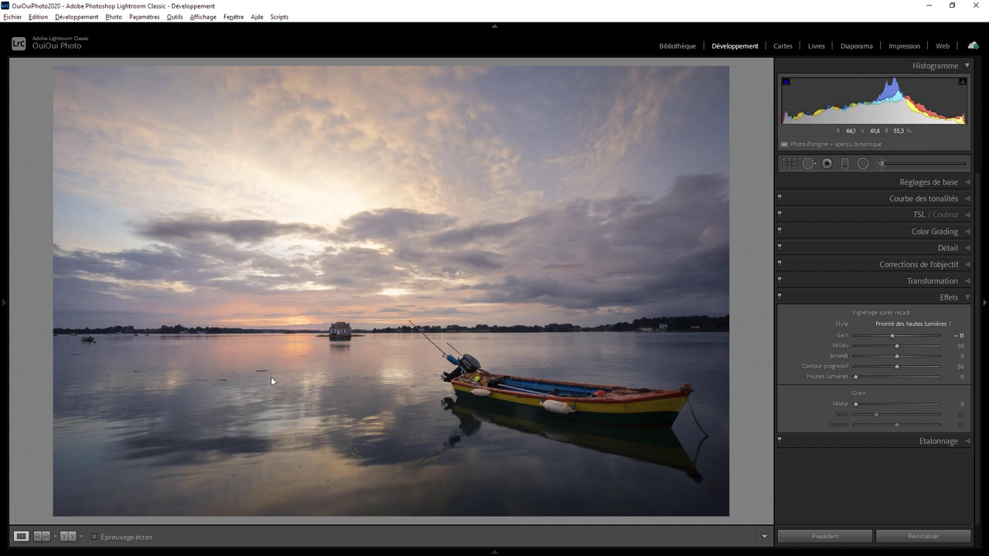
{"action": "left_click", "coordinate": [270, 376]}
{"action": "left_click_drag", "start_coordinate": [493, 311], "coordinate": [181, 348]}
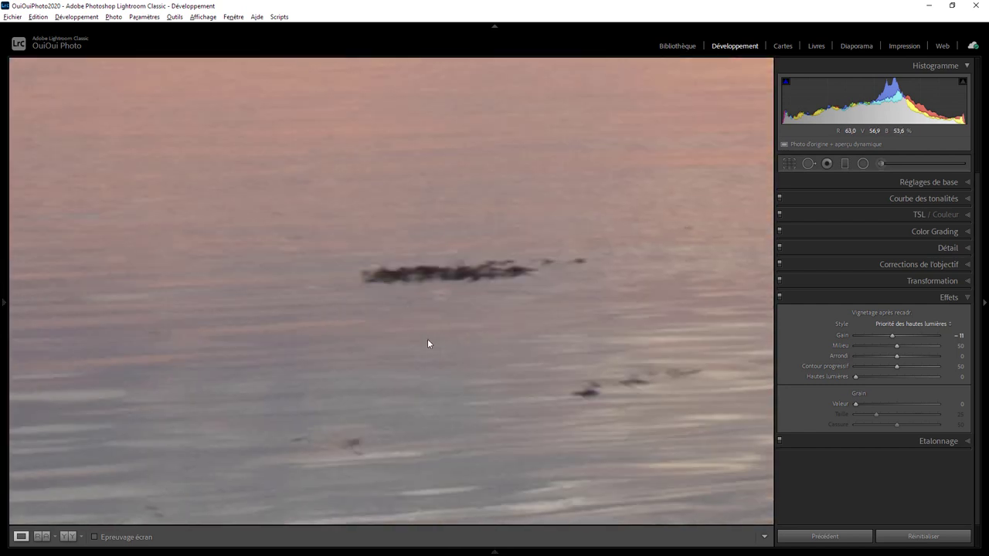
{"action": "left_click", "coordinate": [422, 310]}
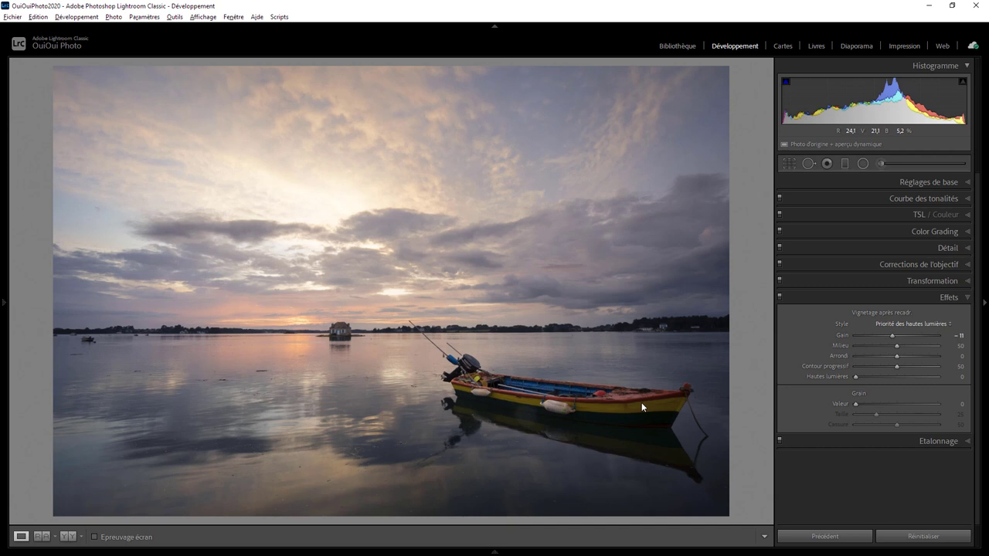
{"action": "left_click", "coordinate": [576, 406]}
{"action": "left_click_drag", "start_coordinate": [580, 412], "coordinate": [605, 328]}
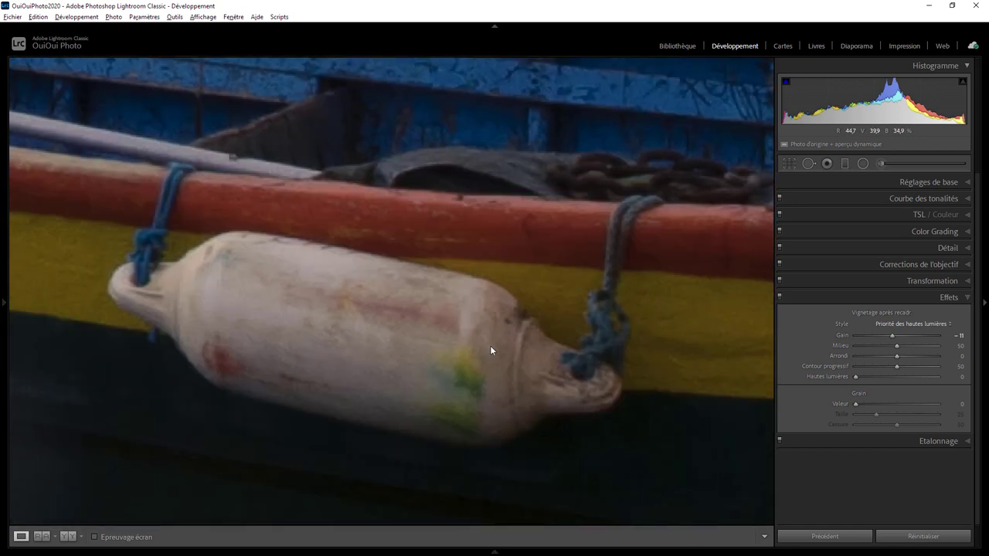
{"action": "left_click", "coordinate": [489, 346]}
{"action": "left_click", "coordinate": [560, 411]}
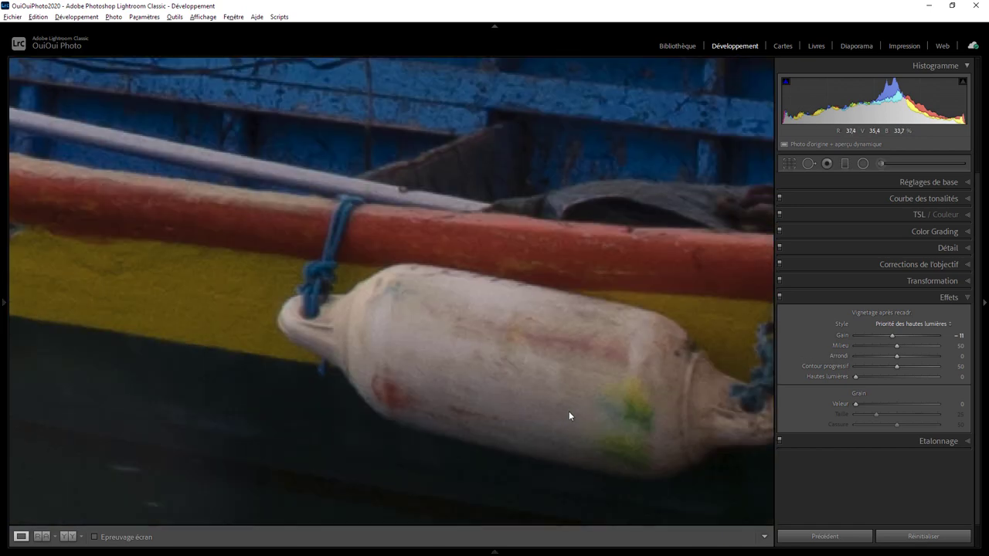
{"action": "left_click_drag", "start_coordinate": [567, 412], "coordinate": [425, 377]}
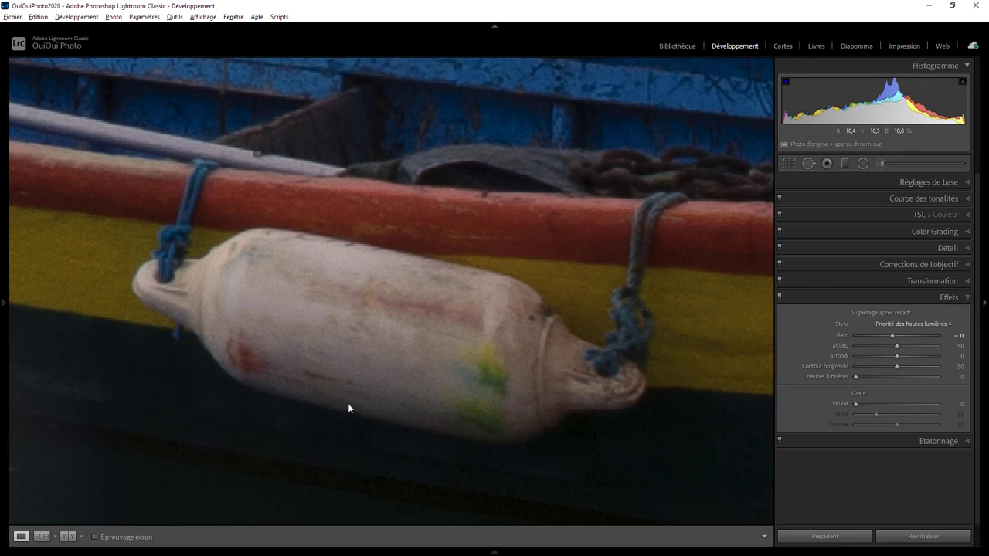
{"action": "left_click_drag", "start_coordinate": [347, 403], "coordinate": [658, 421]}
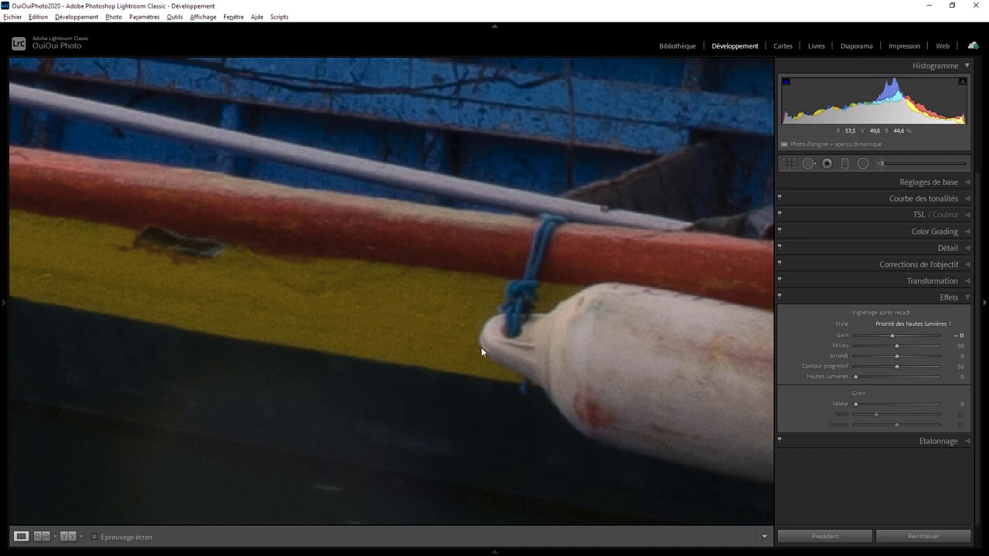
{"action": "left_click", "coordinate": [452, 342]}
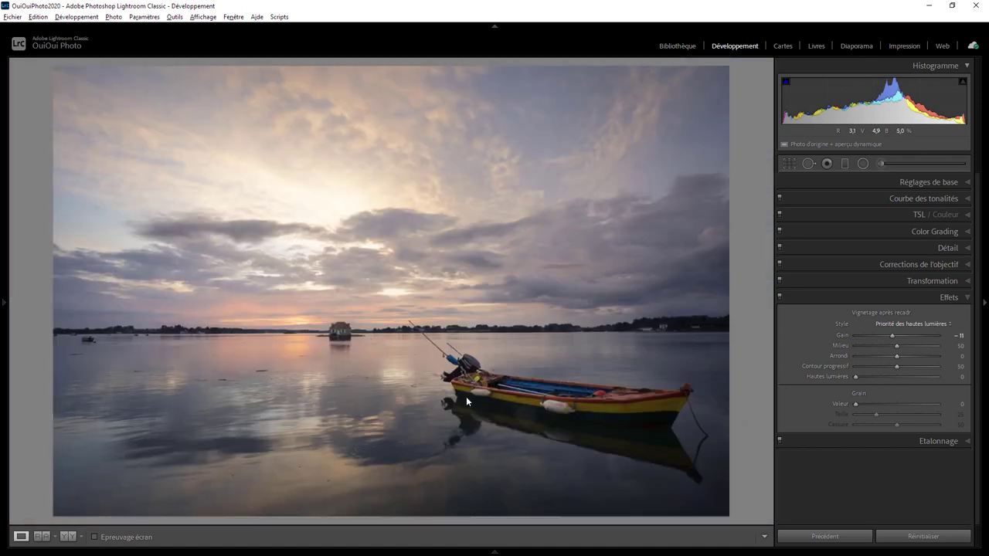
{"action": "left_click", "coordinate": [467, 368]}
{"action": "mouse_move", "coordinate": [468, 368]}
{"action": "left_mouse_down"}
{"action": "mouse_move", "coordinate": [504, 384]}
{"action": "mouse_move", "coordinate": [431, 173]}
{"action": "left_mouse_up"}
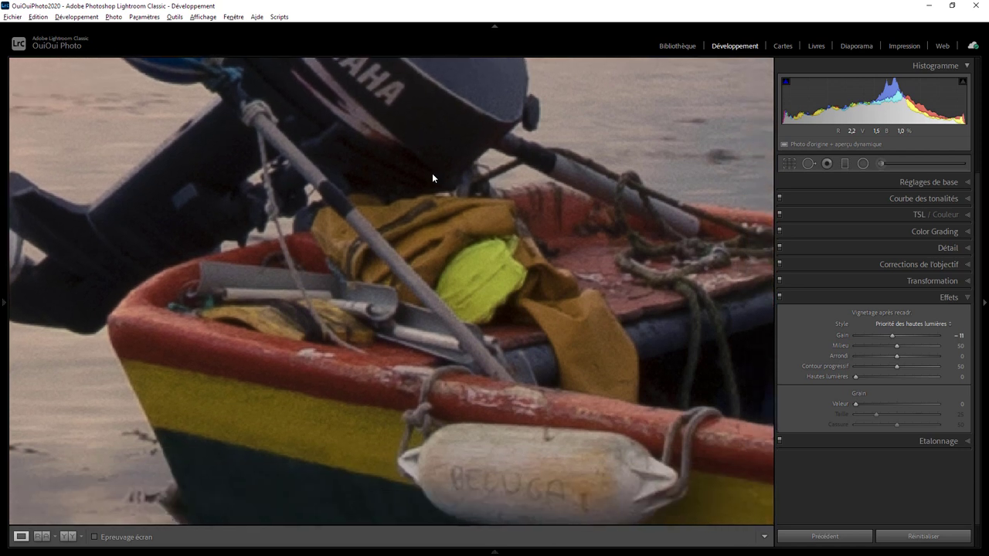
{"action": "left_click_drag", "start_coordinate": [596, 254], "coordinate": [439, 255]}
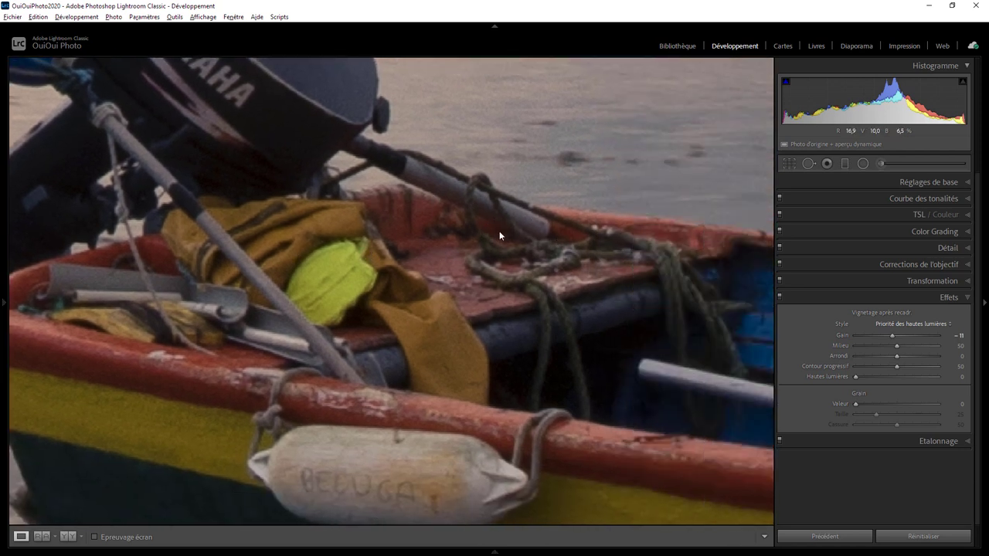
{"action": "left_click_drag", "start_coordinate": [306, 227], "coordinate": [505, 236]}
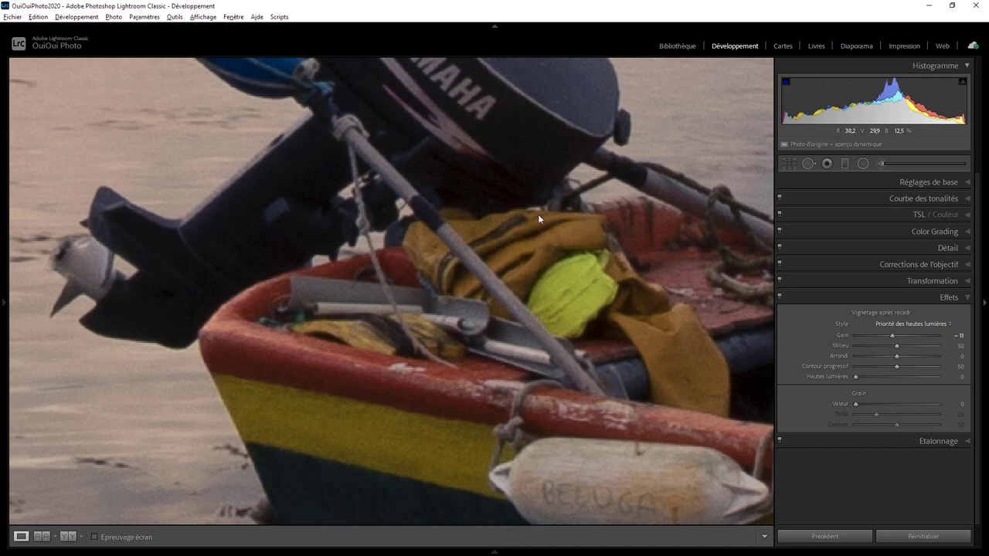
{"action": "left_click", "coordinate": [447, 305]}
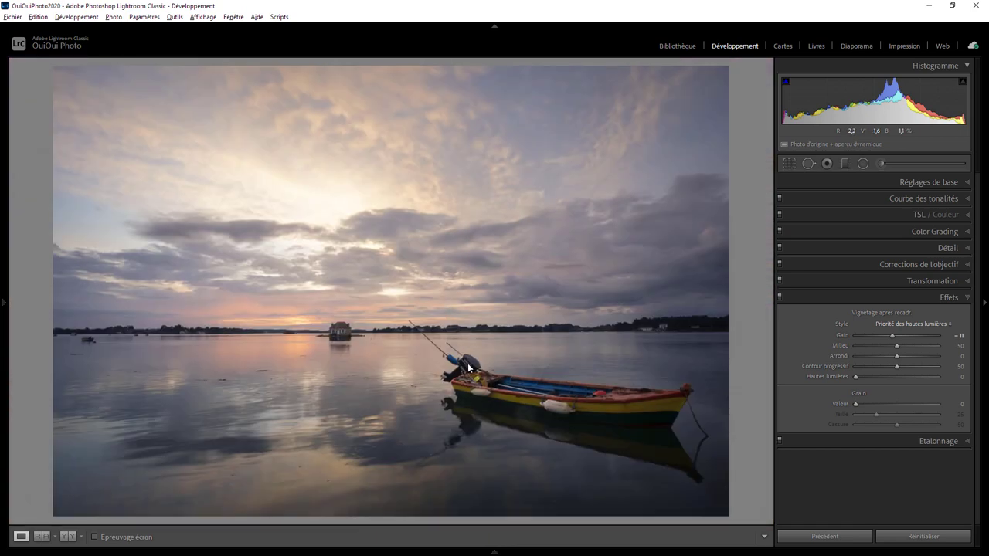
{"action": "left_click", "coordinate": [467, 363]}
{"action": "mouse_move", "coordinate": [460, 371]}
{"action": "left_mouse_down"}
{"action": "mouse_move", "coordinate": [569, 214]}
{"action": "mouse_move", "coordinate": [481, 191]}
{"action": "left_mouse_up"}
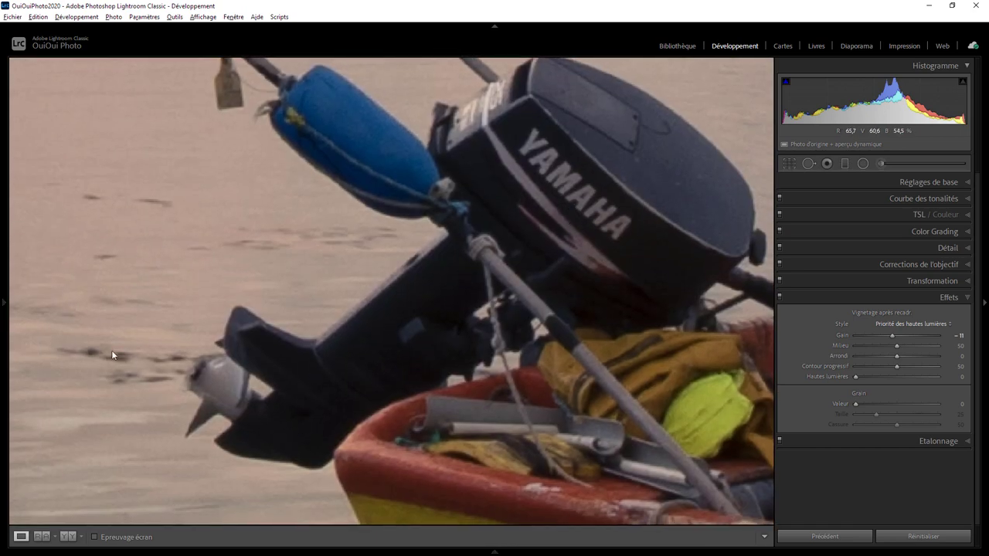
{"action": "left_click", "coordinate": [469, 235]}
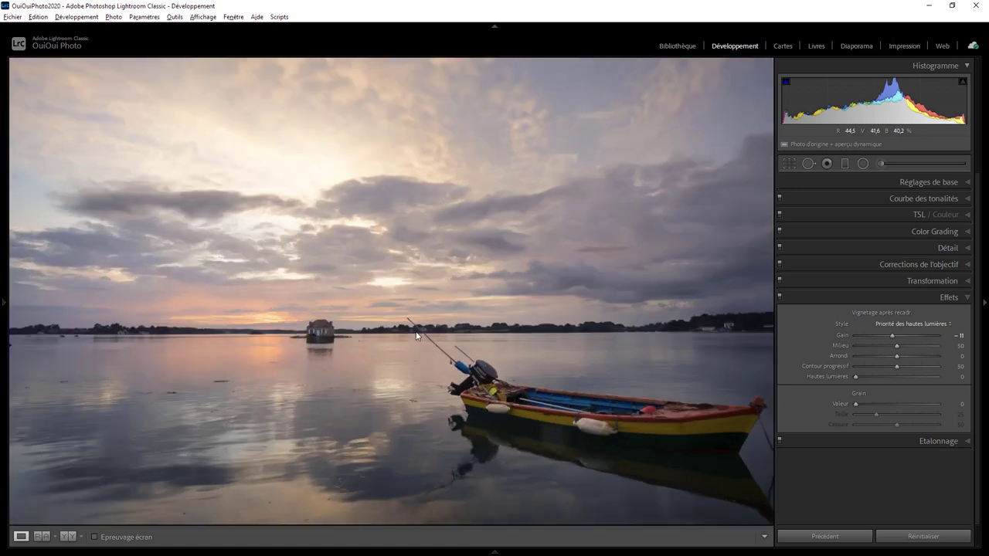
{"action": "left_click", "coordinate": [421, 334]}
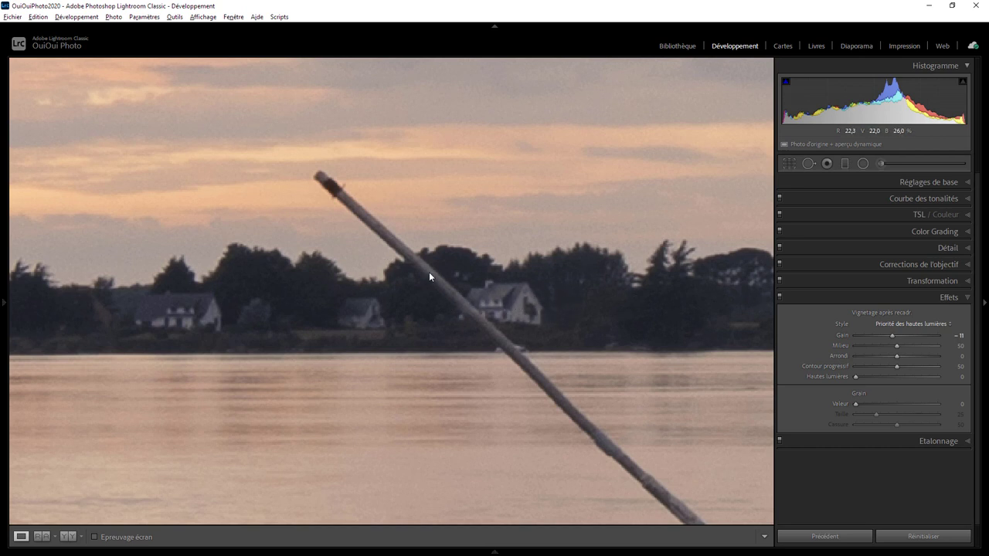
{"action": "left_click", "coordinate": [447, 288]}
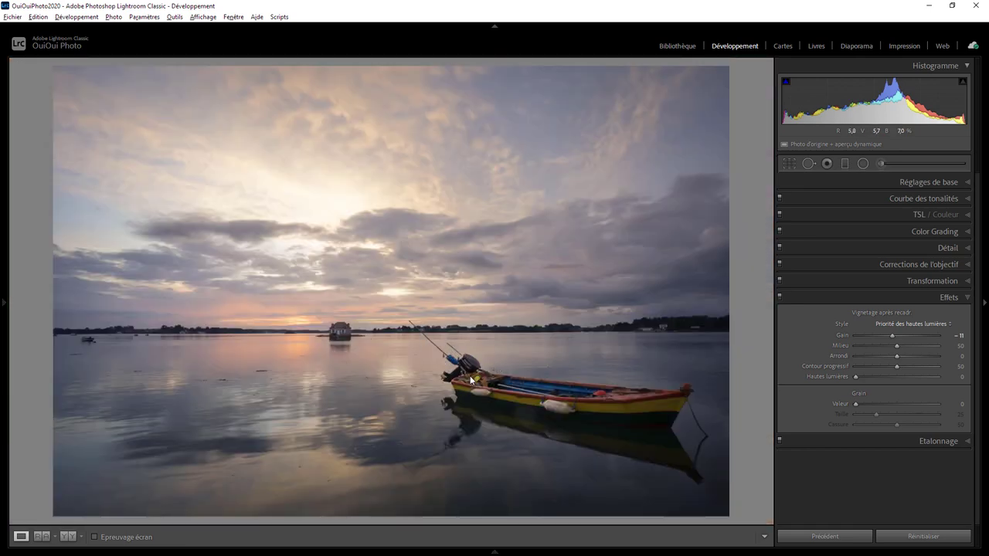
{"action": "left_click", "coordinate": [486, 377]}
{"action": "left_click", "coordinate": [486, 376]}
{"action": "left_click", "coordinate": [465, 375]}
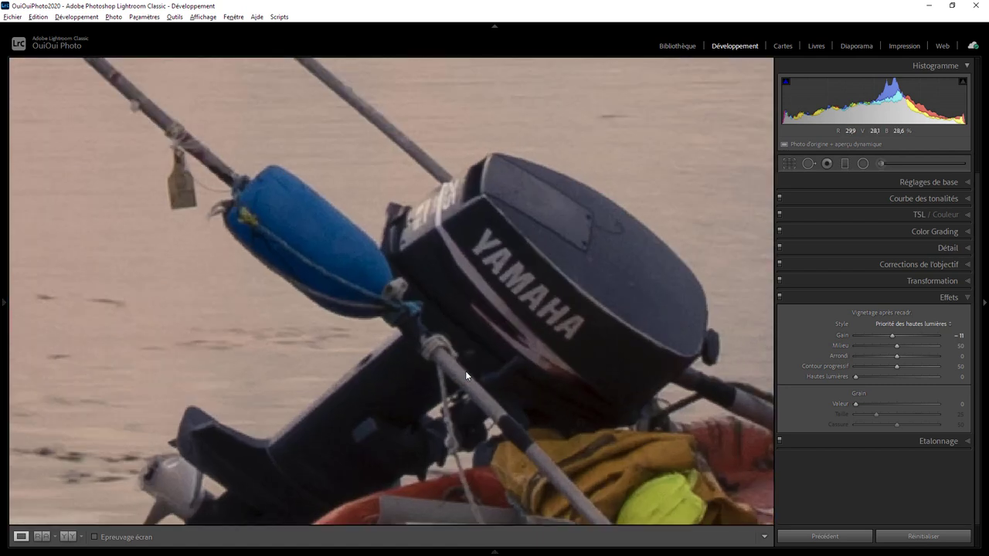
{"action": "left_click", "coordinate": [474, 382]}
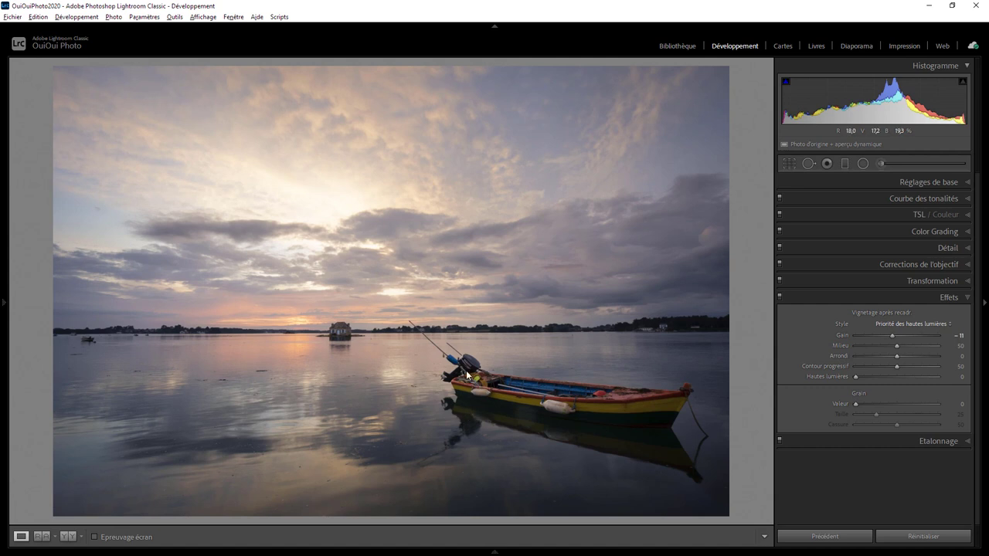
{"action": "left_click", "coordinate": [452, 419]}
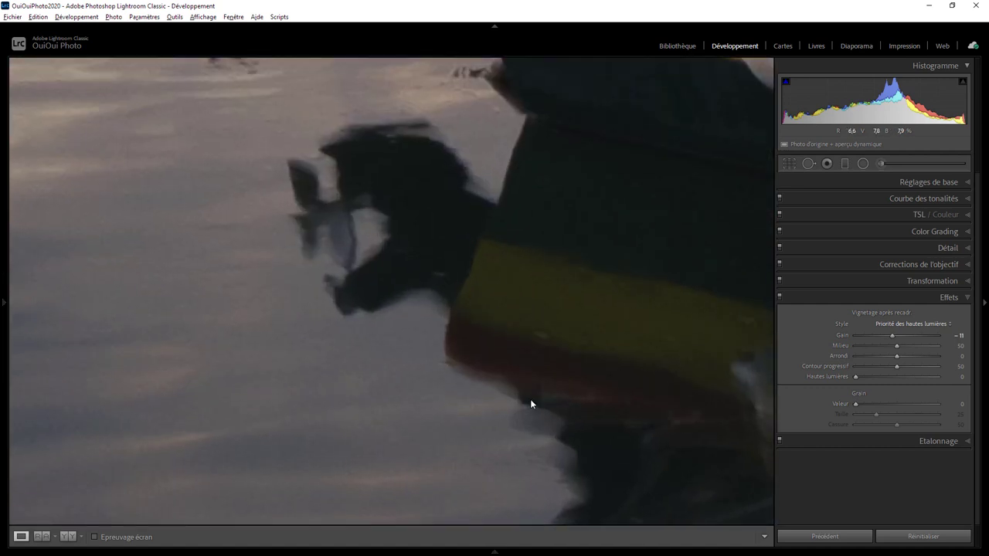
{"action": "left_click", "coordinate": [522, 256]}
{"action": "left_click", "coordinate": [456, 370]}
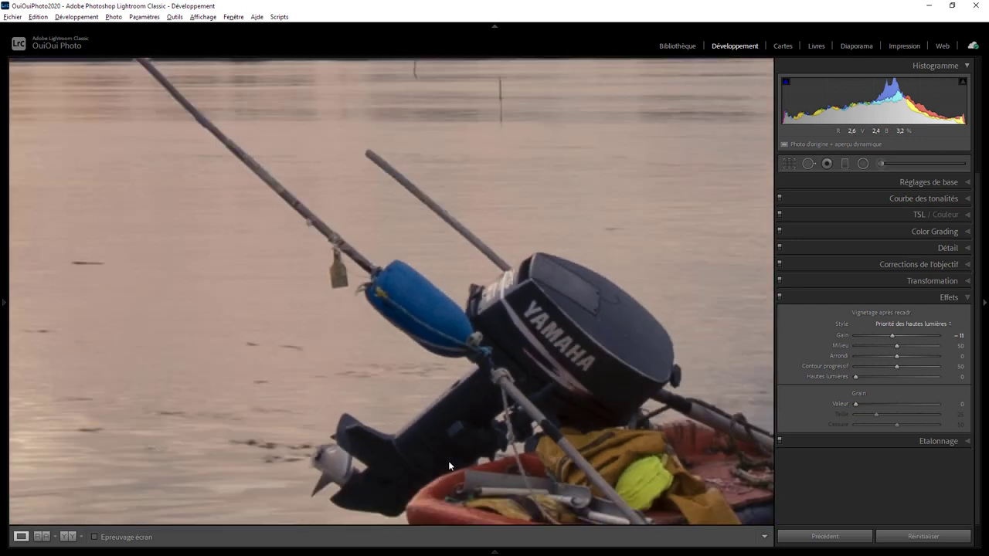
{"action": "left_click", "coordinate": [448, 461]}
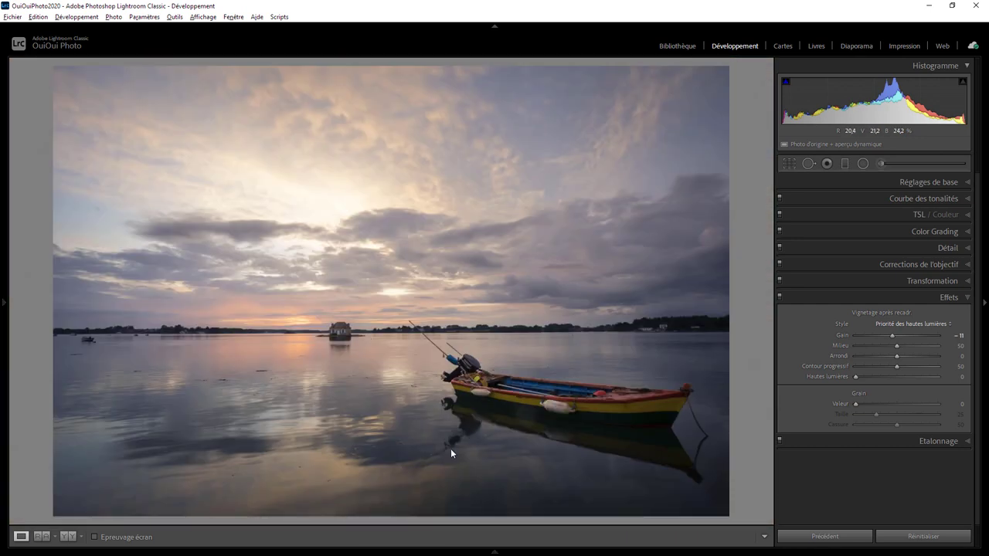
{"action": "left_click", "coordinate": [487, 411]}
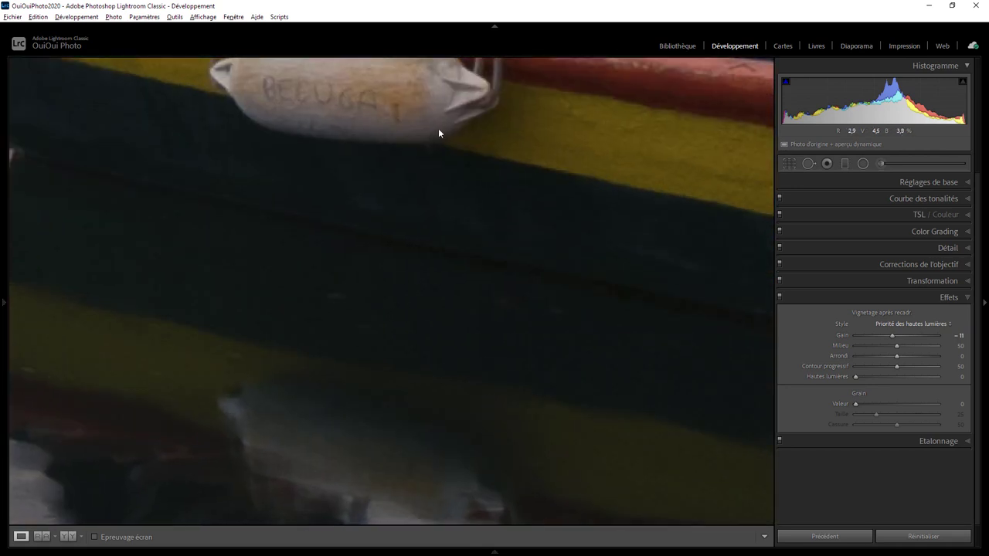
{"action": "left_click_drag", "start_coordinate": [512, 395], "coordinate": [519, 227]}
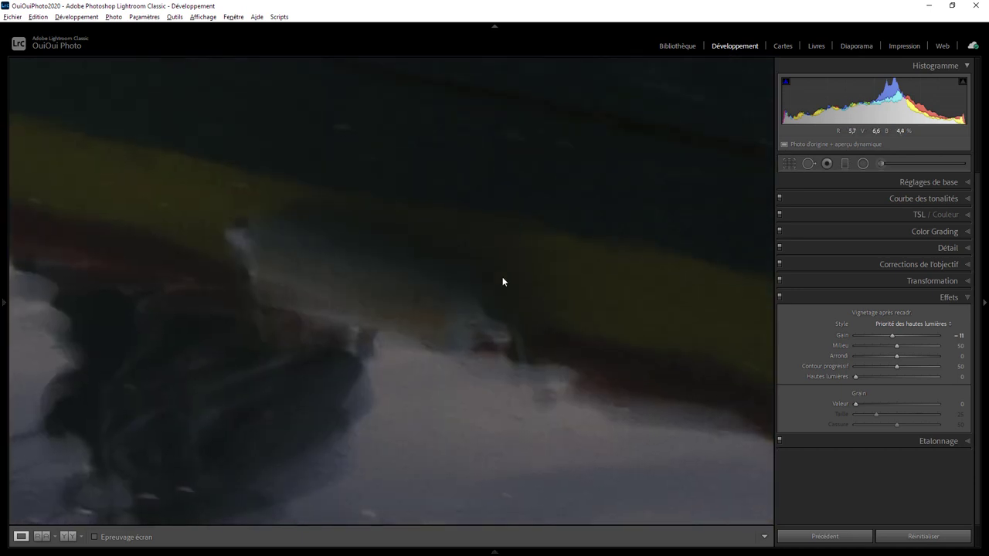
{"action": "left_click", "coordinate": [484, 293]}
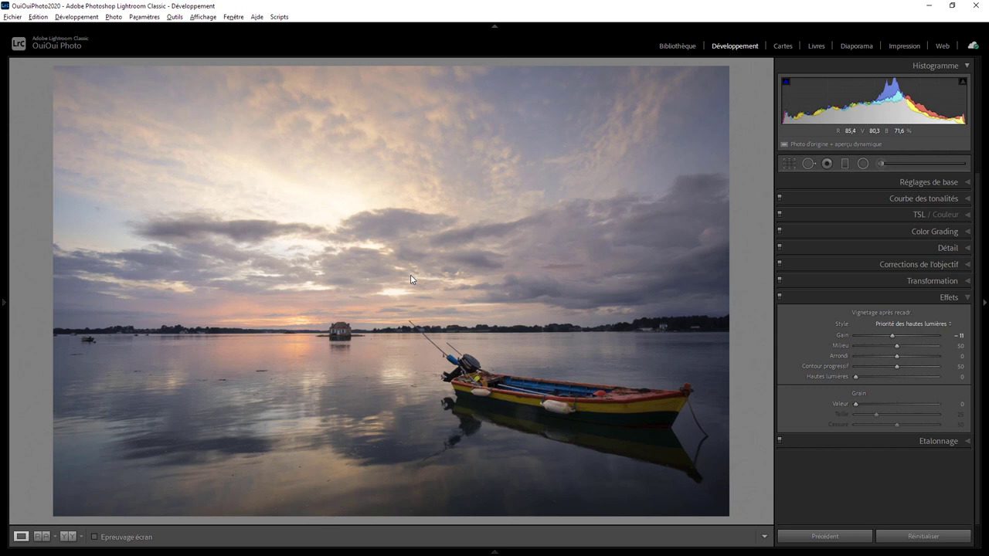
{"action": "key", "text": "backslash"}
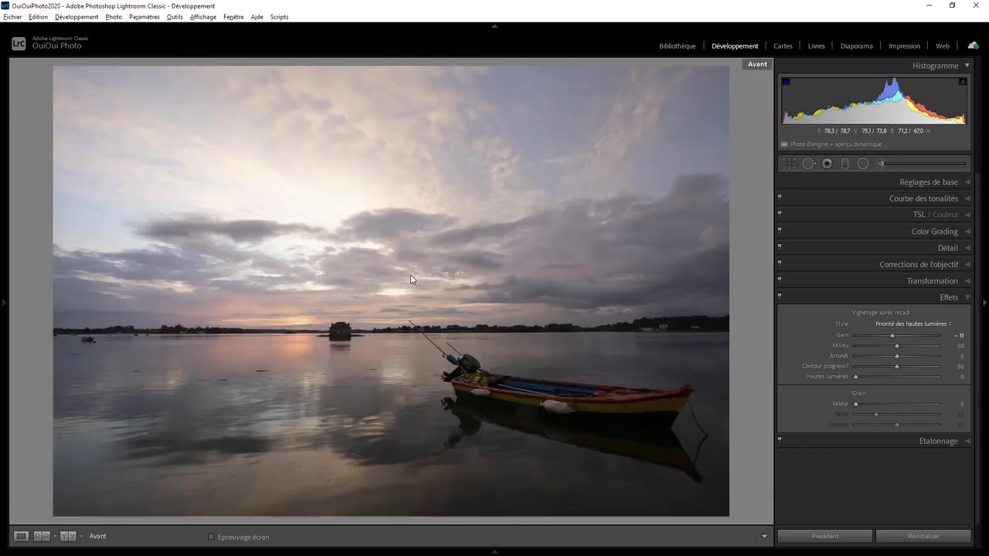
{"action": "key", "text": "backslash"}
{"action": "key", "text": "backslash"}
{"action": "key", "text": "backslash"}
{"action": "key", "text": "backslash"}
{"action": "key", "text": "backslash"}
{"action": "key", "text": "backslash"}
{"action": "key", "text": "backslash"}
{"action": "key", "text": "backslash"}
{"action": "key", "text": "backslash"}
{"action": "key", "text": "backslash"}
{"action": "key", "text": "backslash"}
{"action": "key", "text": "backslash"}
{"action": "key", "text": "backslash"}
{"action": "key", "text": "backslash"}
{"action": "key", "text": "backslash"}
{"action": "key", "text": "backslash"}
{"action": "key", "text": "backslash"}
{"action": "key", "text": "backslash"}
{"action": "key", "text": "backslash"}
{"action": "key", "text": "backslash"}
{"action": "key", "text": "backslash"}
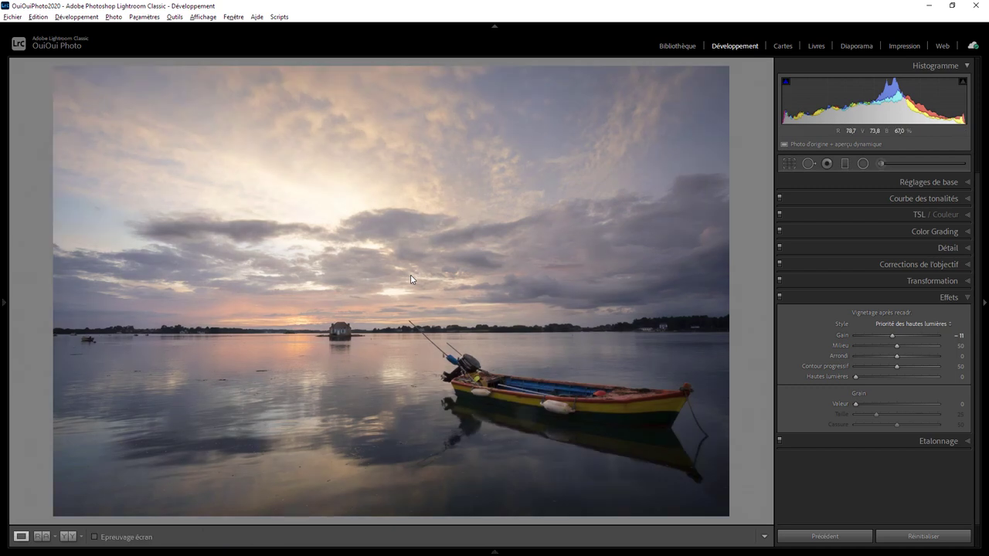
{"action": "key", "text": "backslash"}
{"action": "key", "text": "backslash"}
{"action": "left_click", "coordinate": [394, 298]}
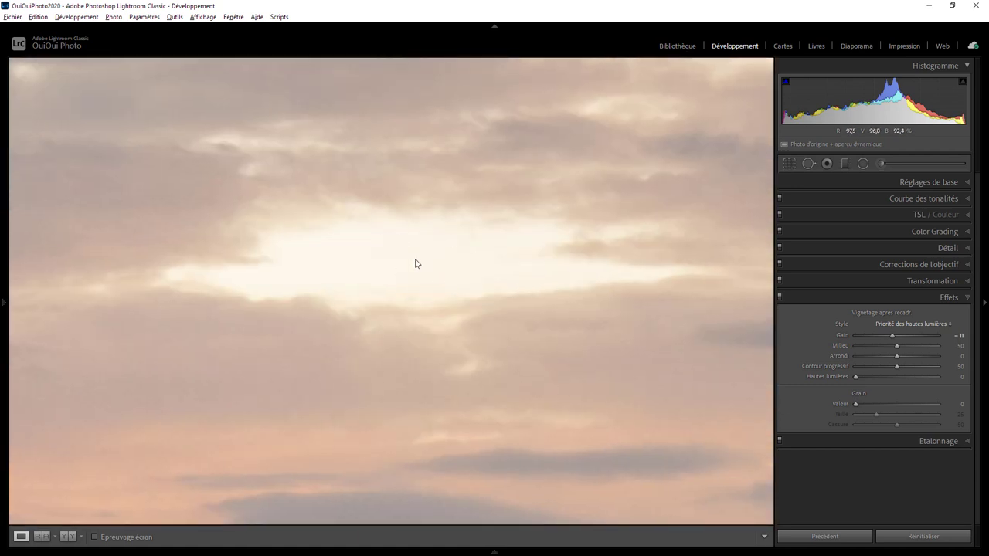
{"action": "left_click", "coordinate": [415, 263]}
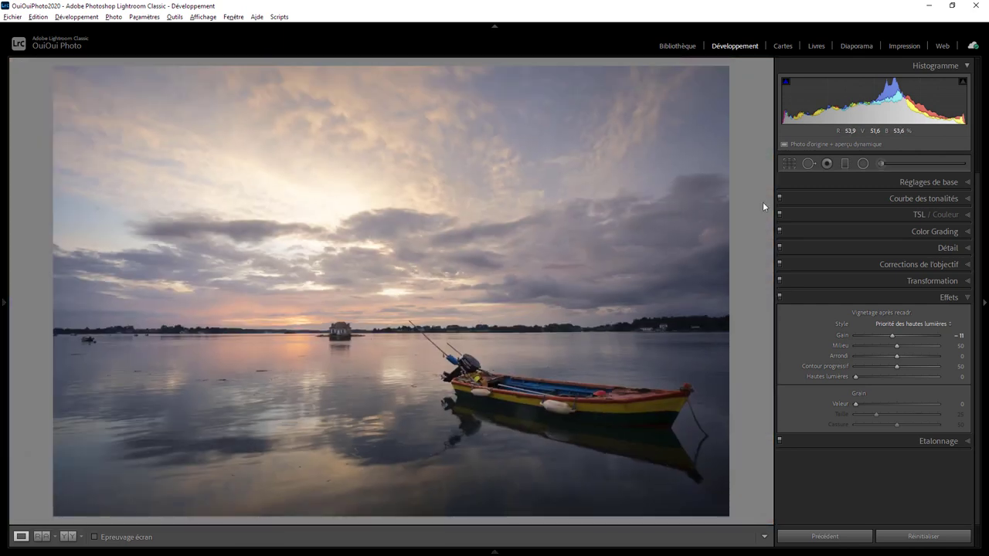
{"action": "left_click", "coordinate": [383, 295]}
{"action": "mouse_move", "coordinate": [618, 235]}
{"action": "left_mouse_down"}
{"action": "mouse_move", "coordinate": [472, 298]}
{"action": "mouse_move", "coordinate": [384, 309]}
{"action": "left_mouse_up"}
Paint a spot-removal patch over the bright cloud glow and lower its opacity to 33.
{"action": "left_click", "coordinate": [809, 163]}
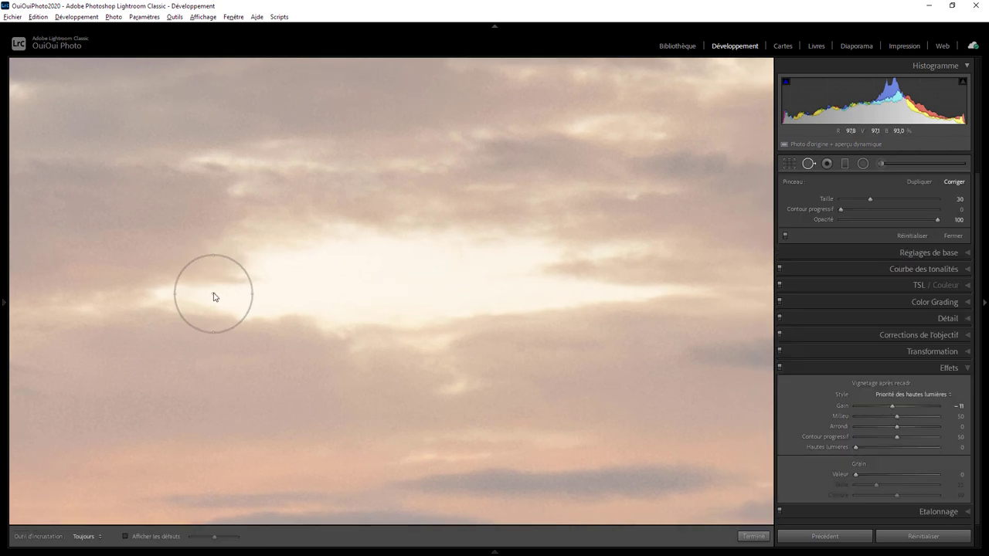
{"action": "mouse_move", "coordinate": [194, 296]}
{"action": "left_mouse_down"}
{"action": "mouse_move", "coordinate": [655, 283]}
{"action": "mouse_move", "coordinate": [296, 309]}
{"action": "left_mouse_up"}
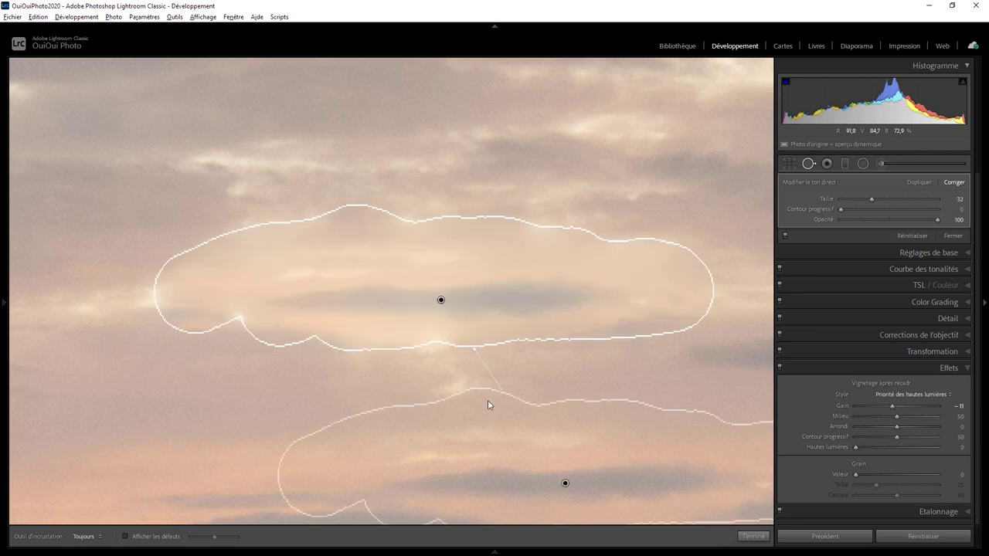
{"action": "mouse_move", "coordinate": [938, 219]}
{"action": "left_mouse_down"}
{"action": "mouse_move", "coordinate": [838, 223]}
{"action": "mouse_move", "coordinate": [871, 221]}
{"action": "left_mouse_up"}
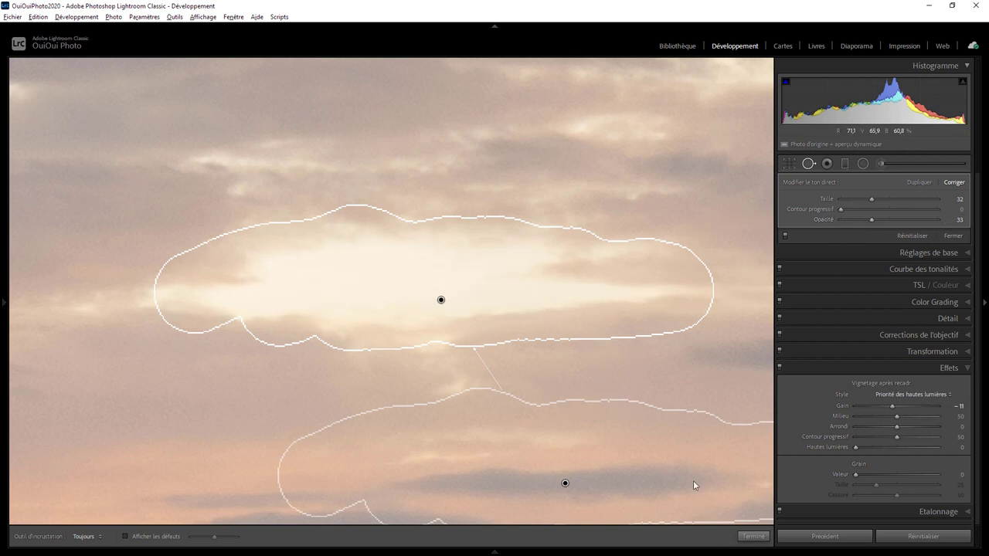
{"action": "left_click", "coordinate": [749, 537]}
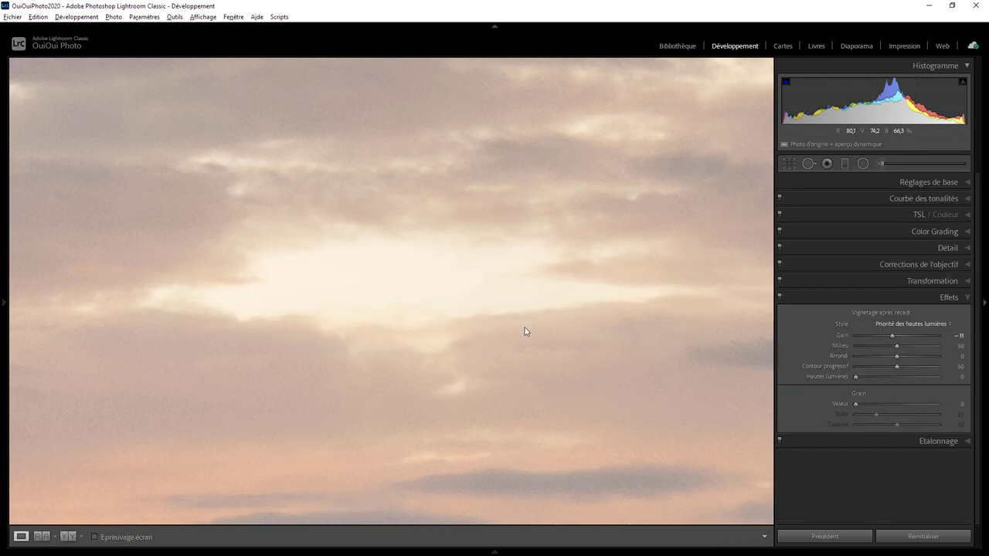
{"action": "left_click", "coordinate": [524, 332]}
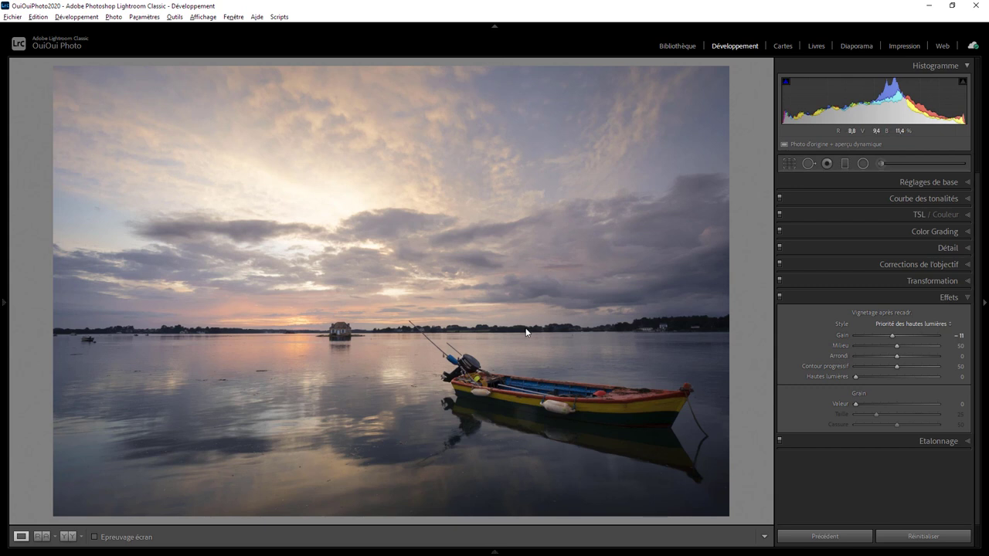